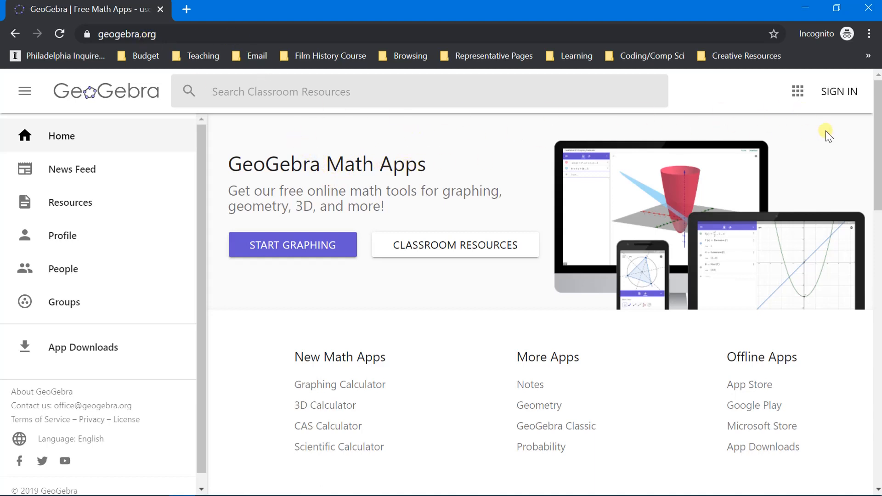
Step: Open the GeoGebra account sign-up page and choose to sign up with a Google login
left_click(842, 96)
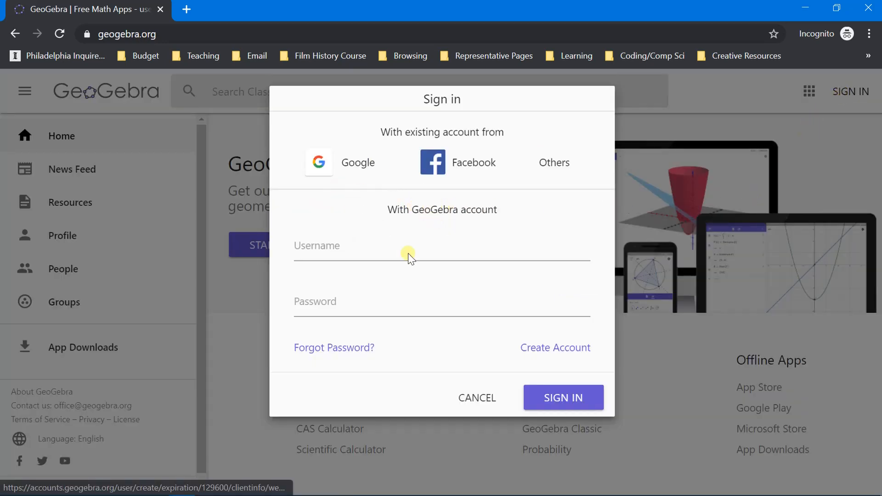
left_click(555, 353)
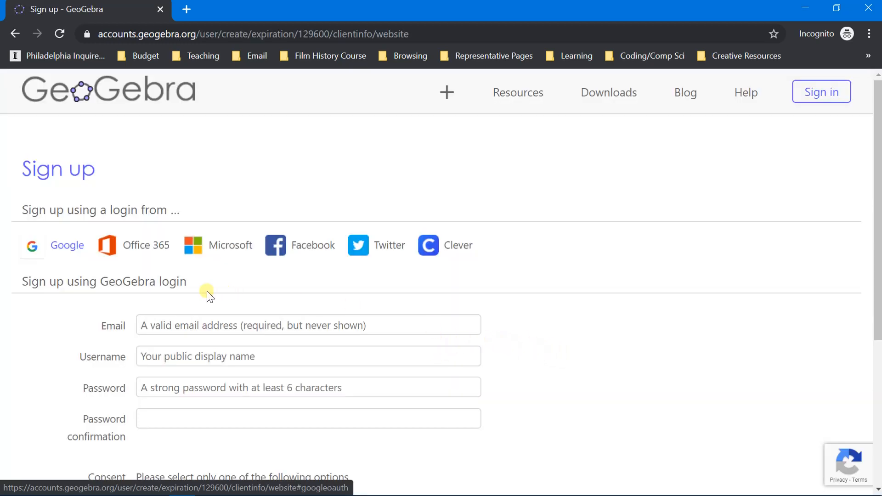
left_click(45, 249)
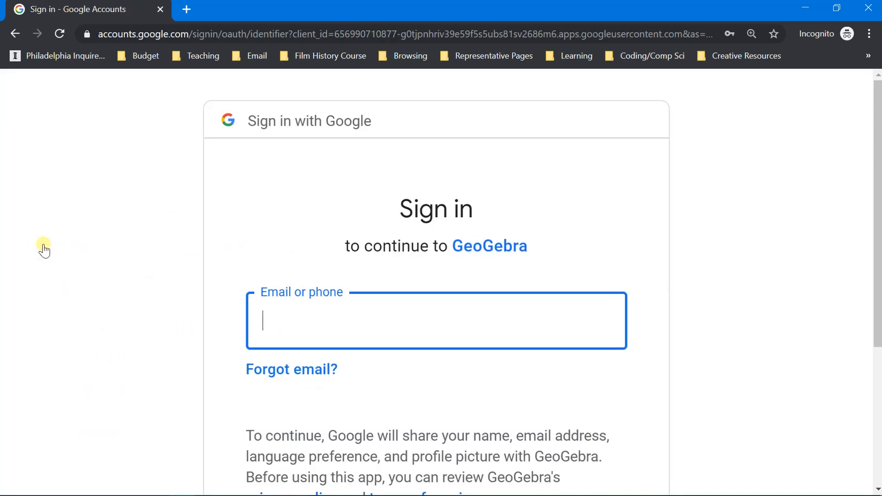
left_click(397, 318)
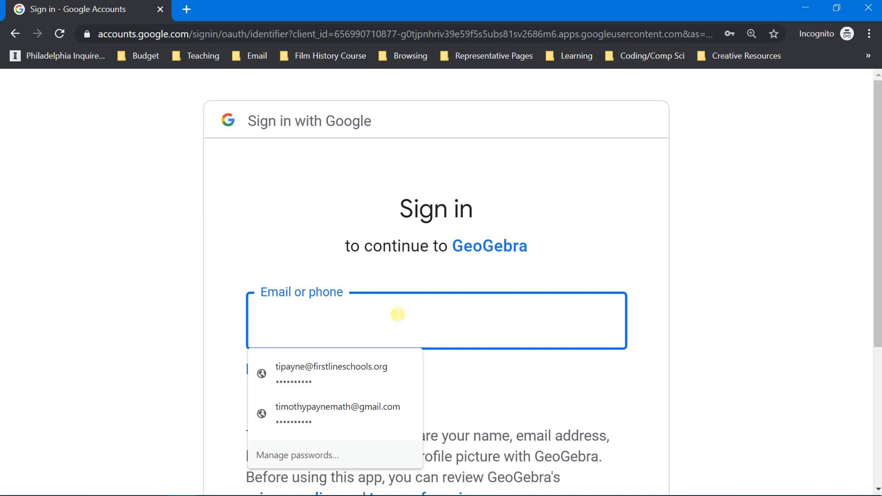
Step: Log in through the school's login page with the account username and password
type("t")
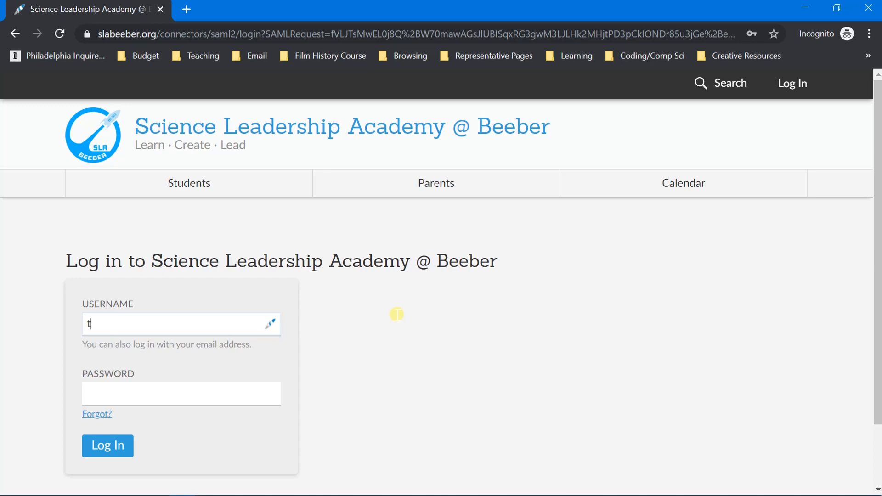
type("payne")
key("Tab")
type("•")
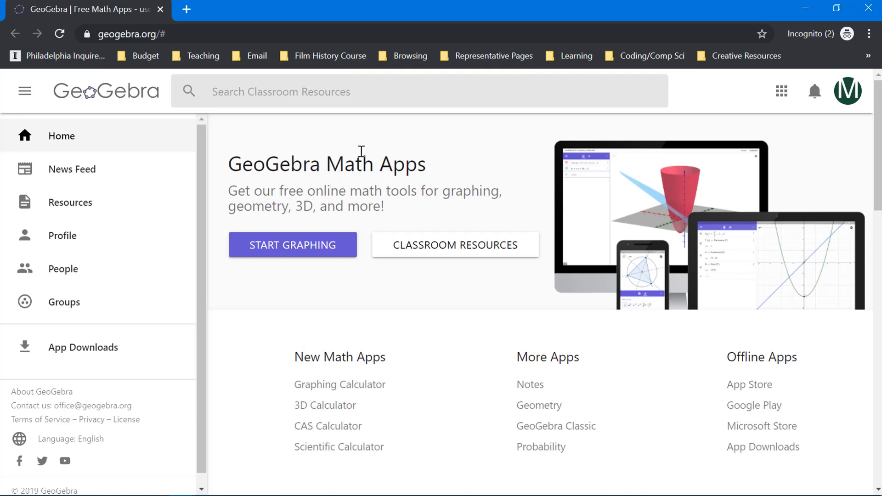
Step: Open the Geometry app and check which account is signed in
left_click(782, 96)
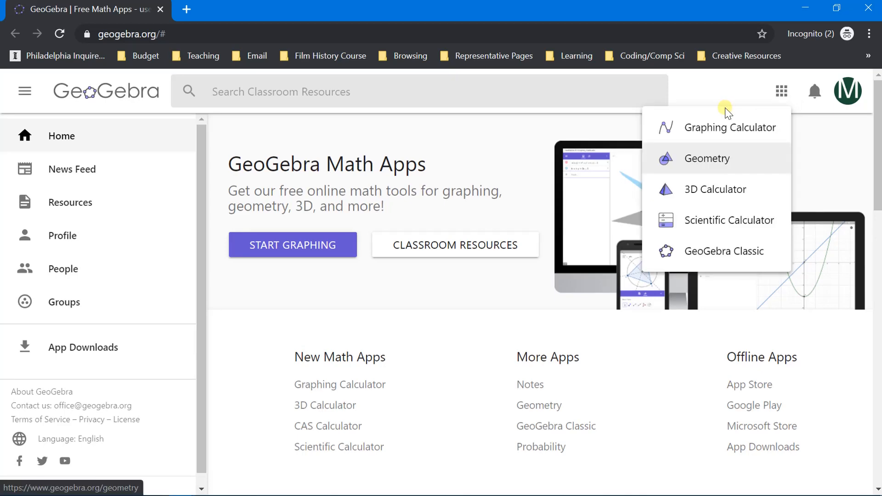
left_click(709, 161)
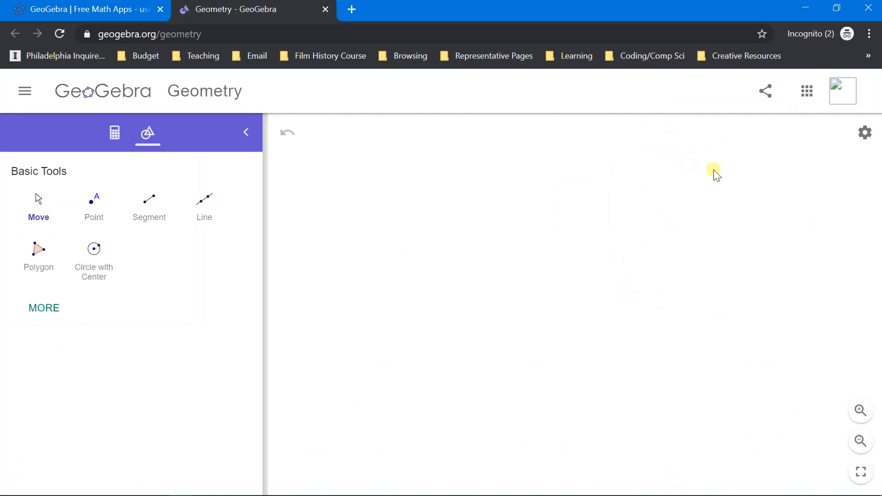
left_click(849, 97)
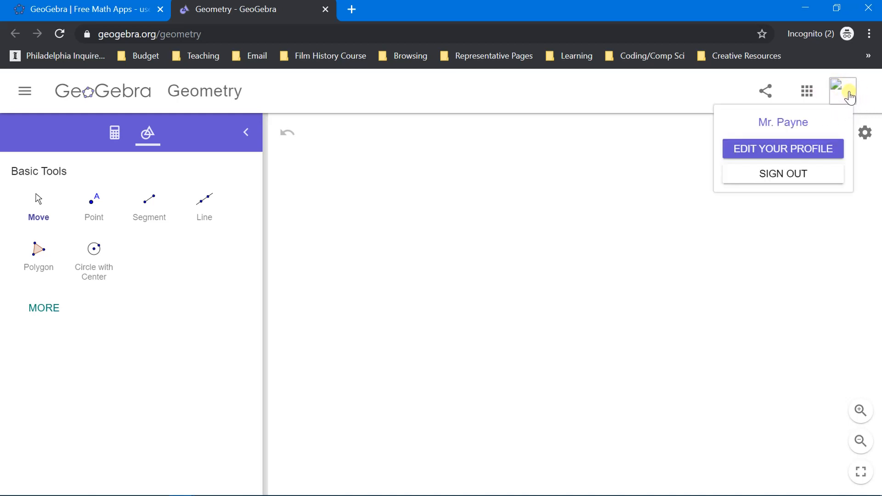
left_click(850, 97)
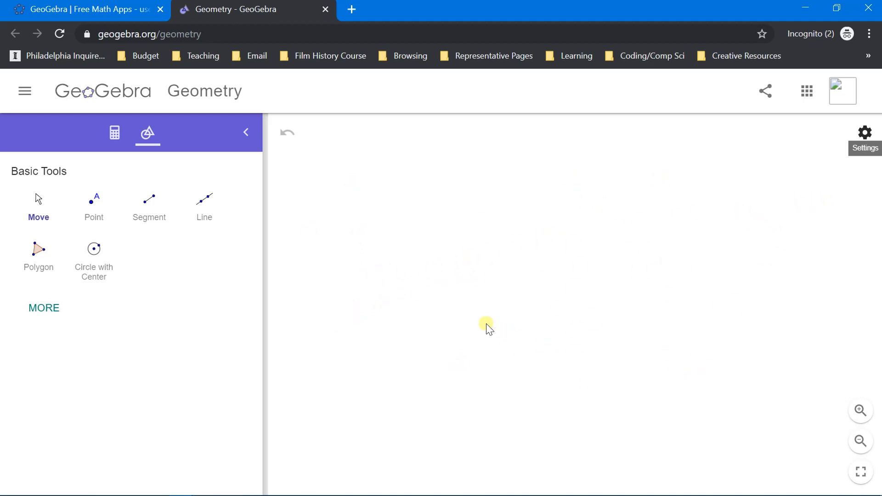
Step: Show the coordinate axes and major gridlines in the graphics view
left_click(864, 138)
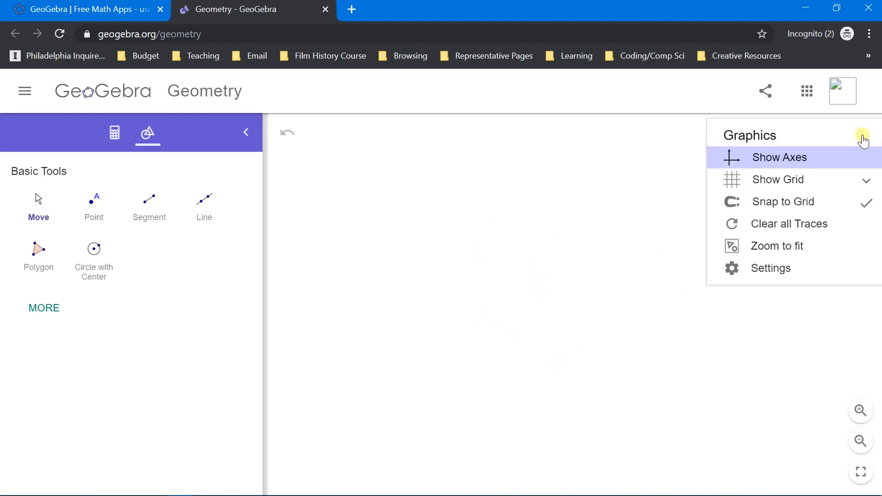
left_click(776, 162)
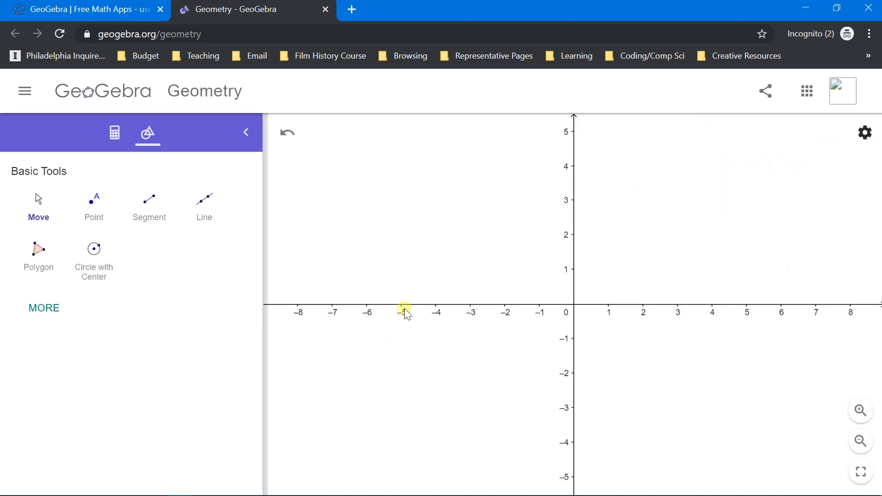
left_click(863, 137)
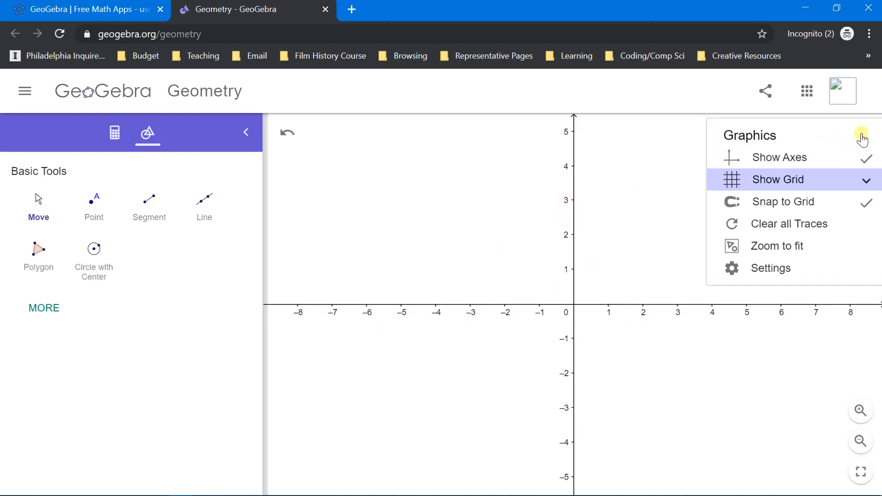
left_click(802, 182)
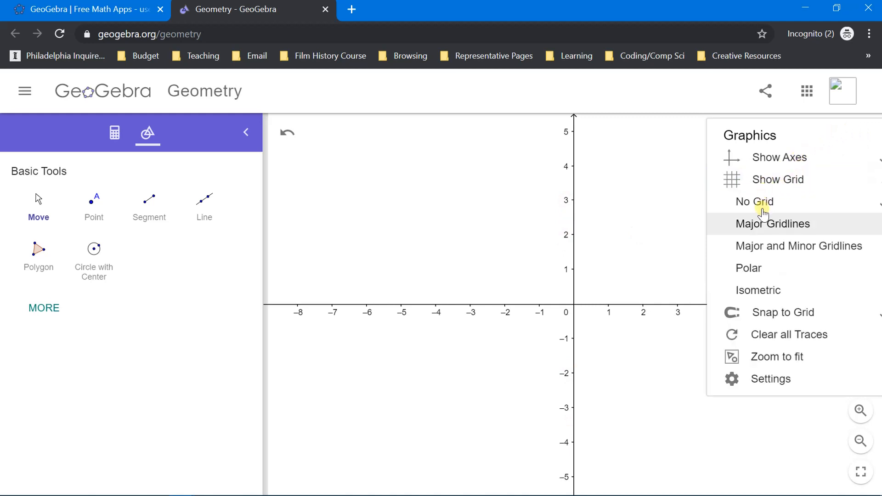
left_click(764, 225)
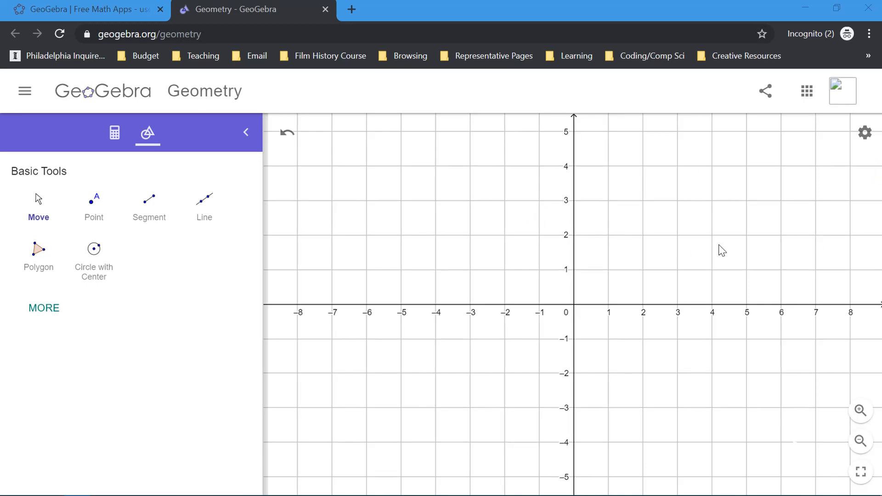
Step: Plot a point at (-6, 2), rename it Z and show its value beside the label
left_click(94, 220)
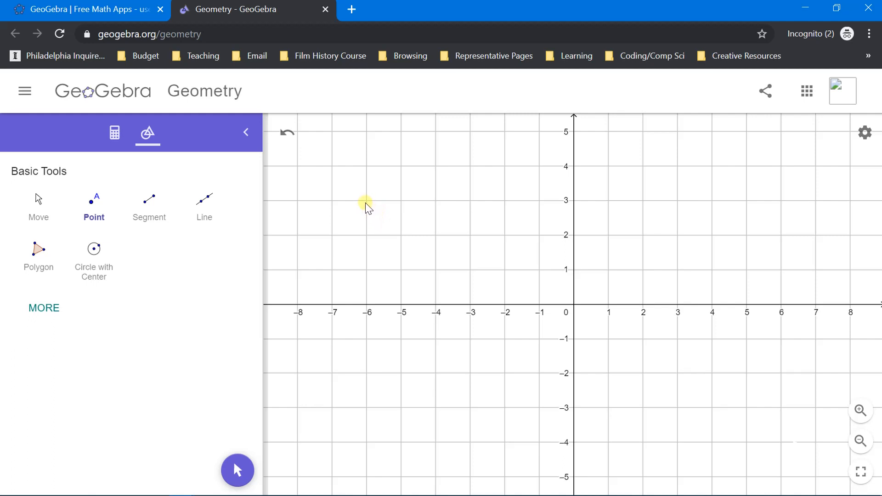
left_click(366, 235)
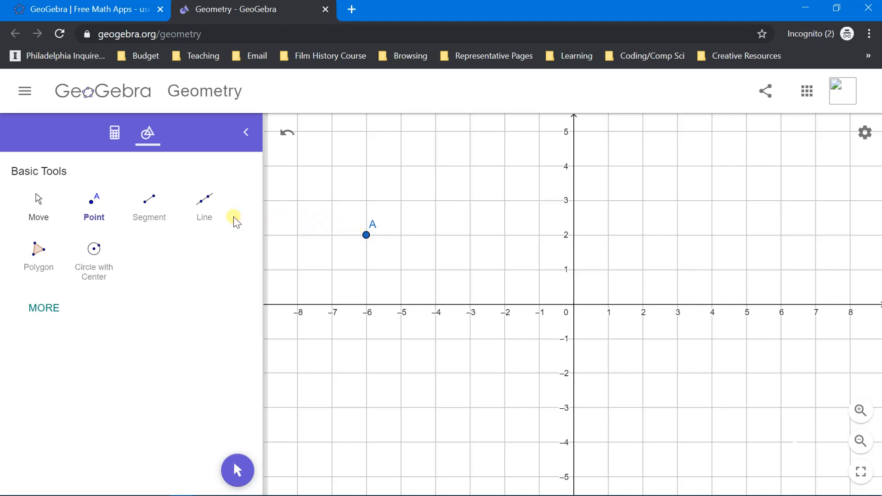
left_click(44, 216)
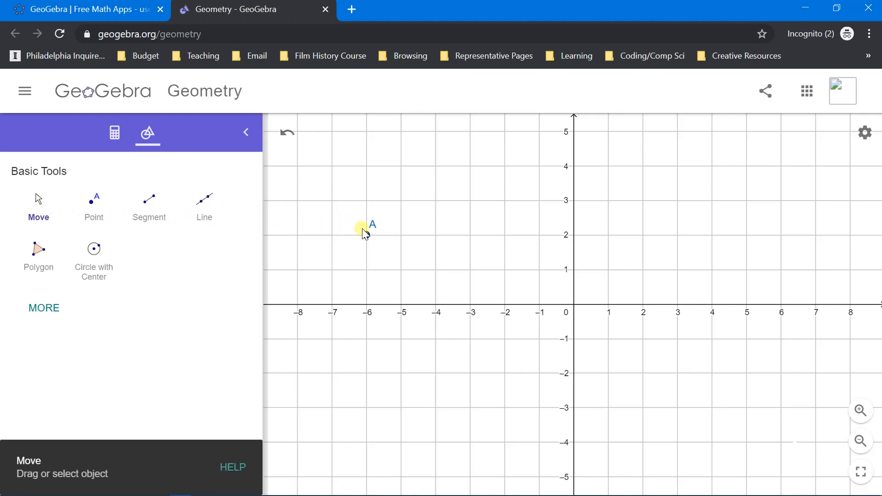
left_click(366, 235)
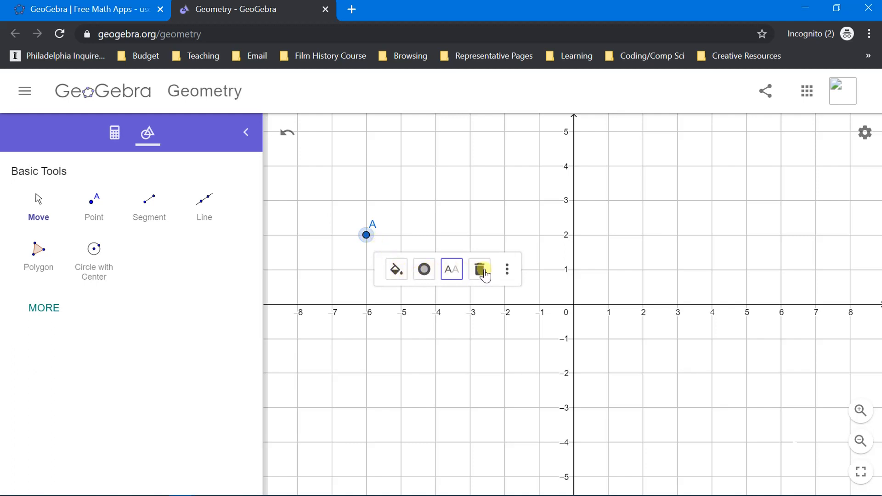
left_click(453, 275)
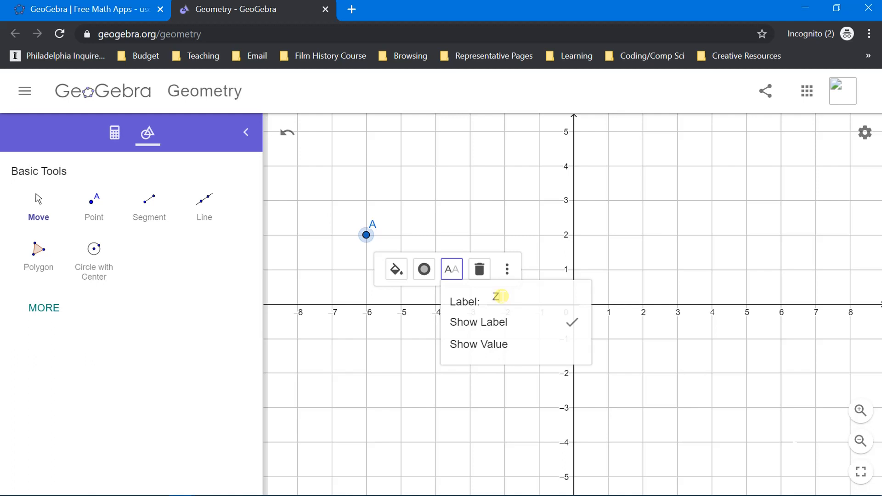
left_click(475, 349)
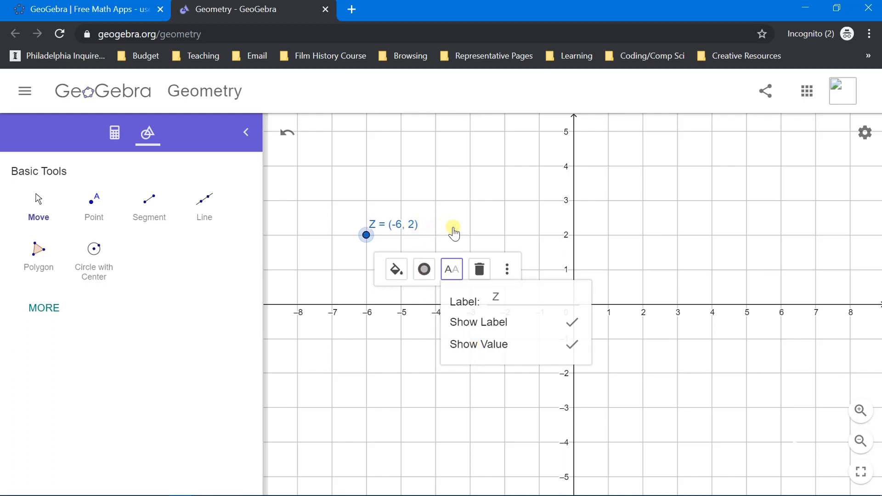
left_click(491, 230)
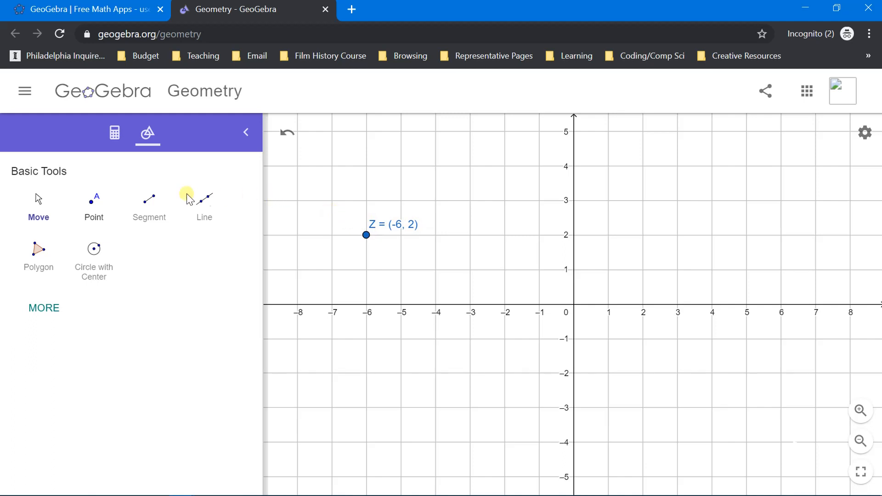
Step: Plot a second point at (-1, -2) and show its value beside the label
left_click(96, 209)
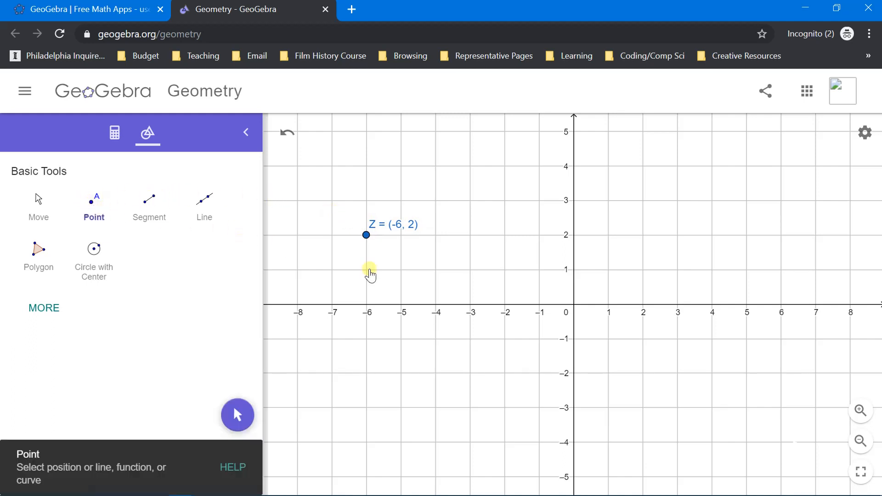
left_click(538, 373)
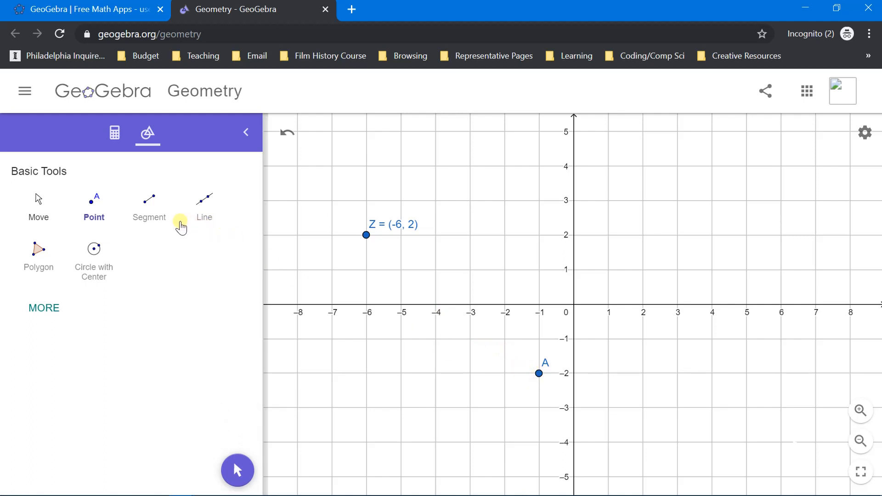
left_click(40, 204)
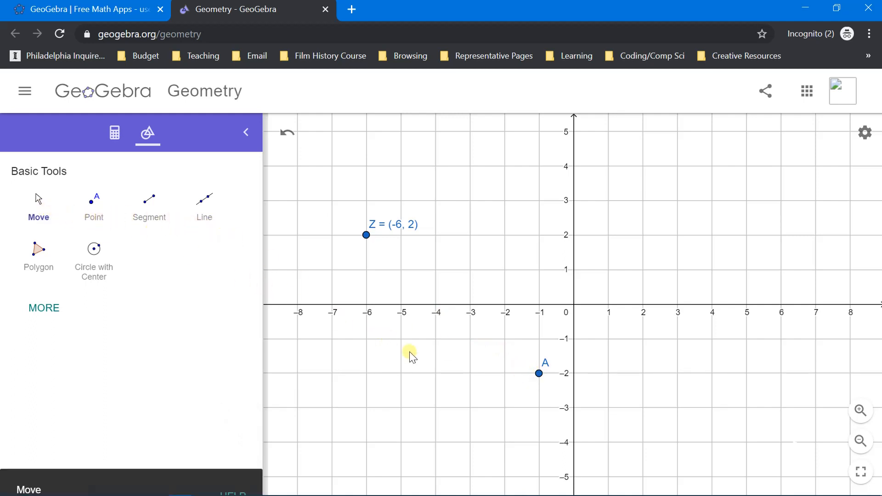
left_click(539, 374)
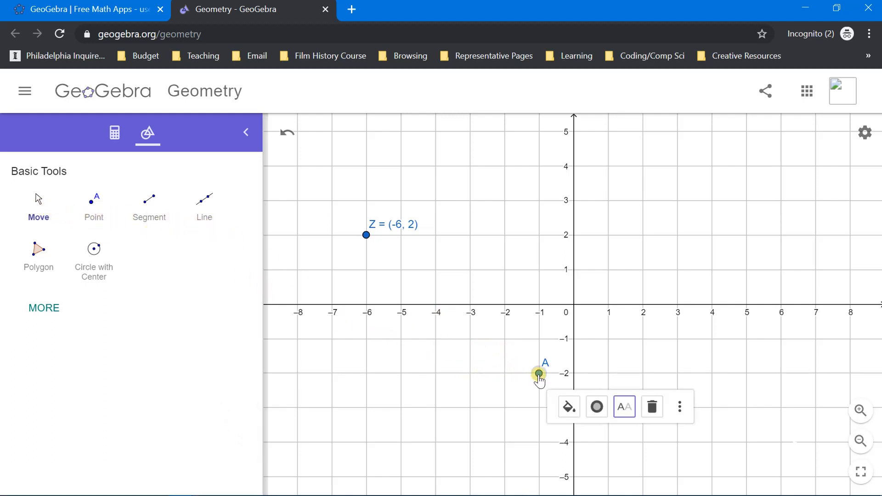
left_click(624, 407)
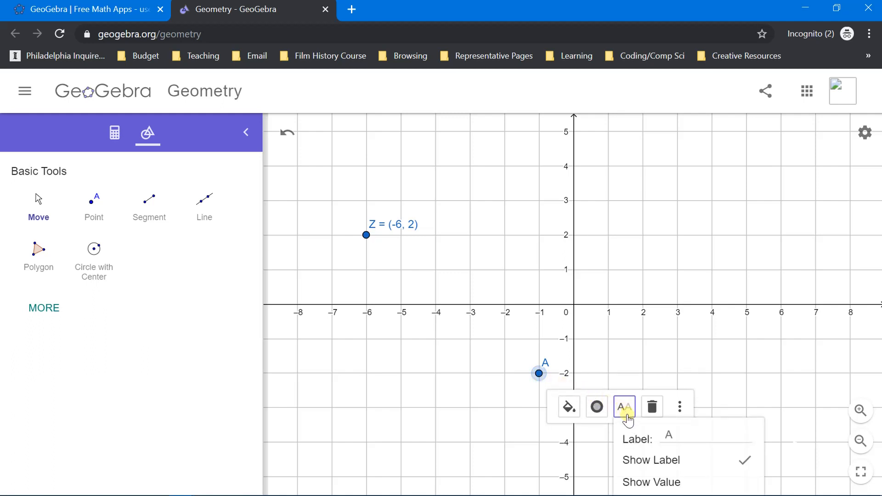
left_click(649, 484)
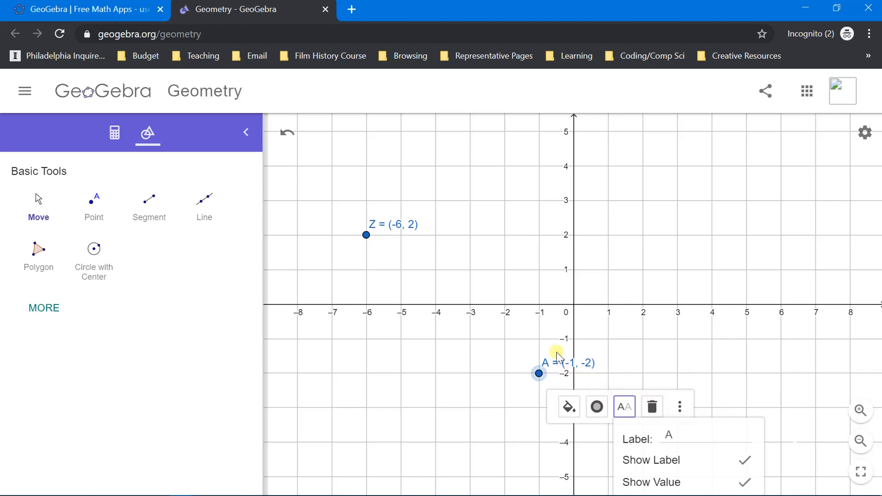
left_click(533, 317)
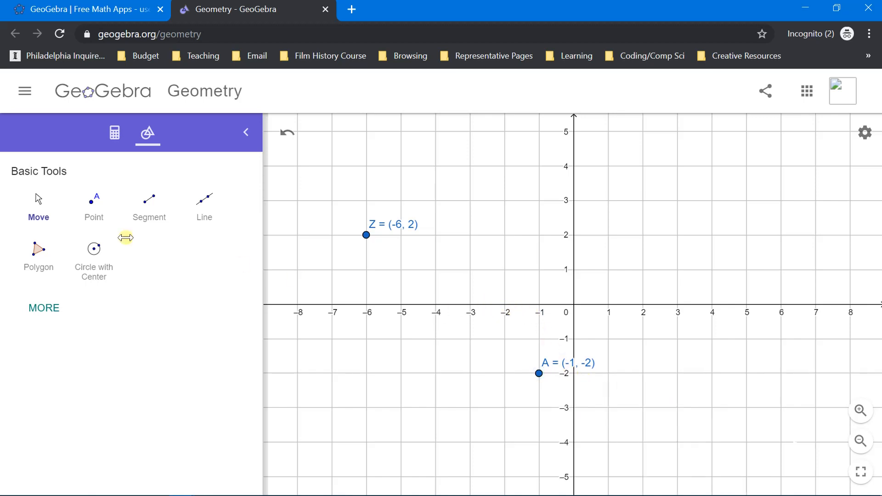
Step: Draw a segment from point Z to point A
left_click(36, 201)
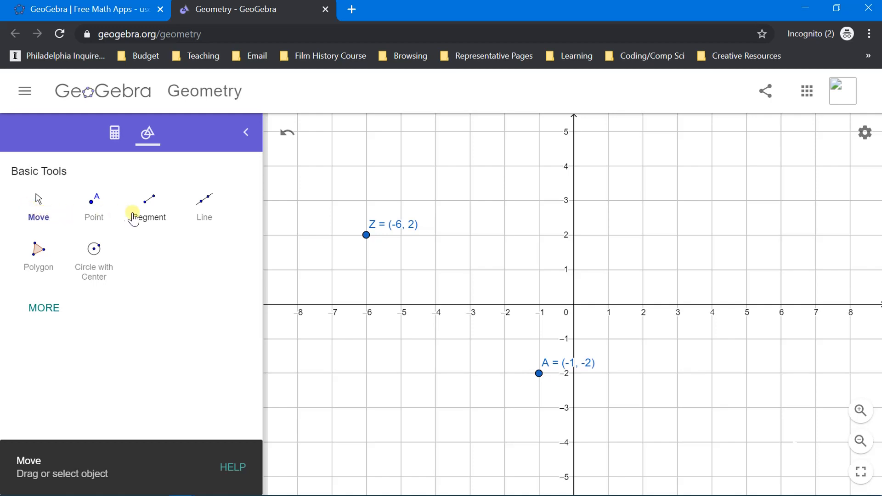
left_click(154, 215)
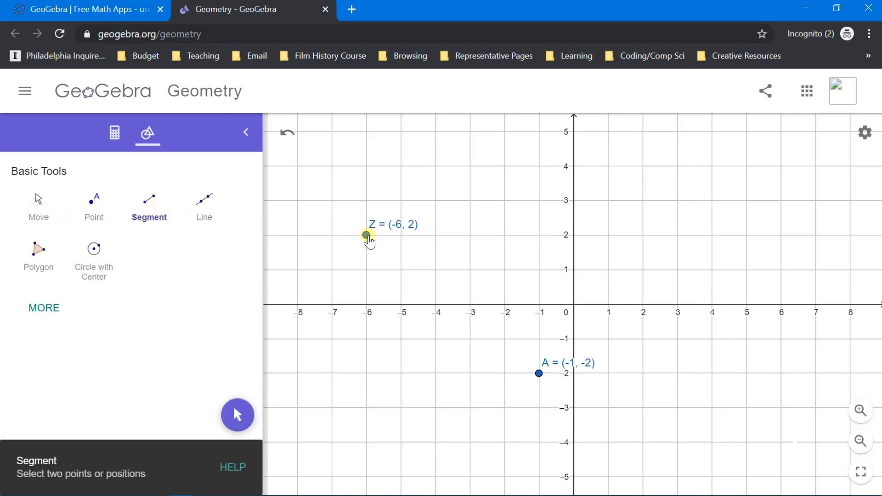
left_click(366, 235)
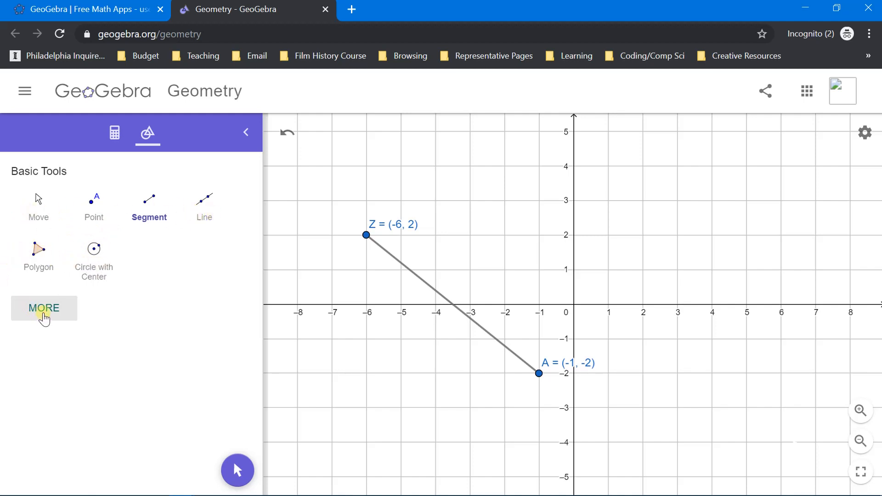
Step: Expand the full set of geometry tools and construct the midpoint between points Z and A
left_click(44, 316)
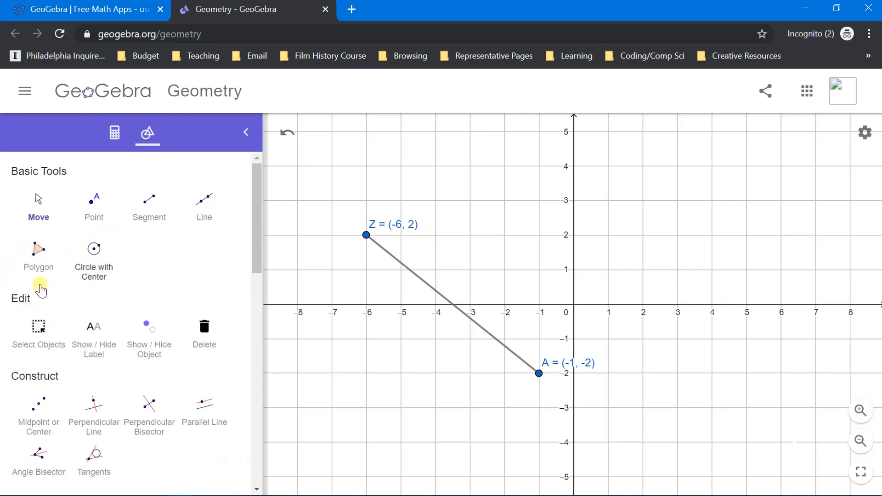
scroll(89, 243, "down", 2)
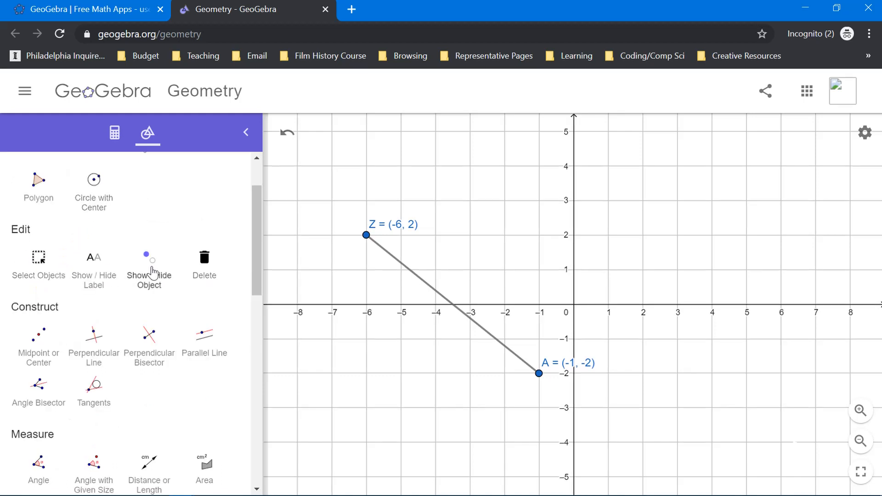
scroll(55, 271, "down", 2)
scroll(87, 252, "down", 12)
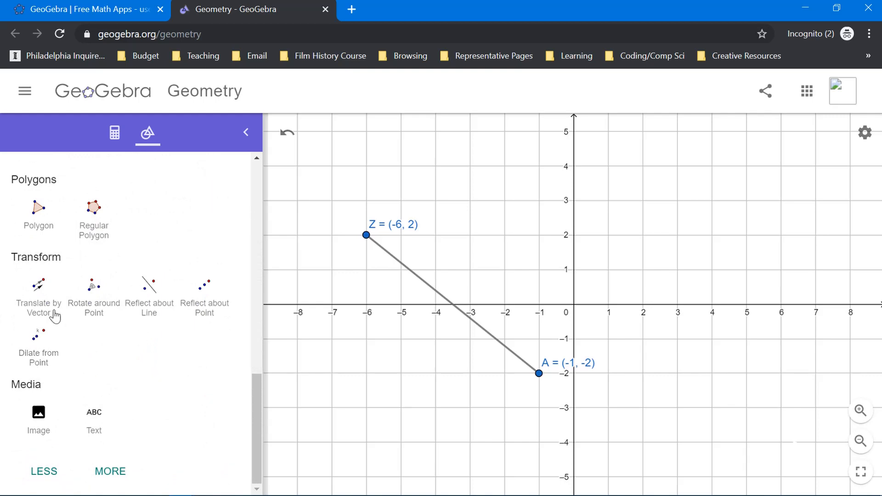
scroll(58, 274, "up", 10)
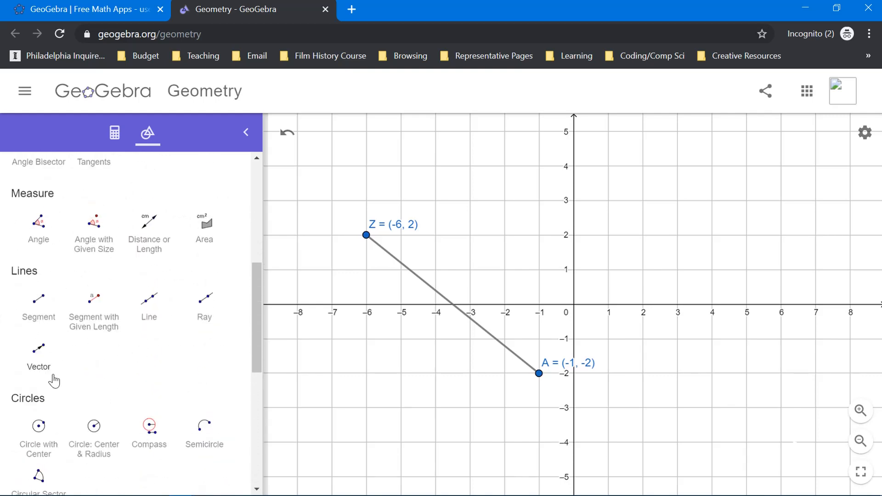
scroll(69, 296, "down", 3)
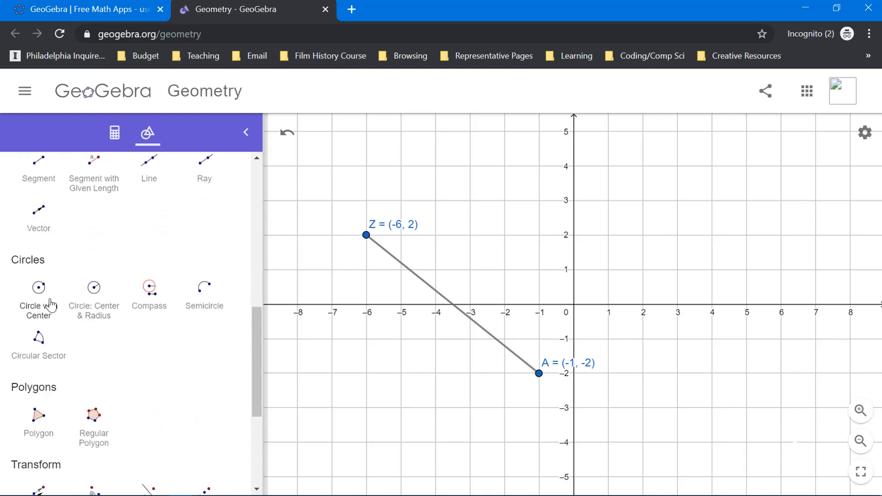
scroll(42, 303, "up", 6)
left_click(41, 241)
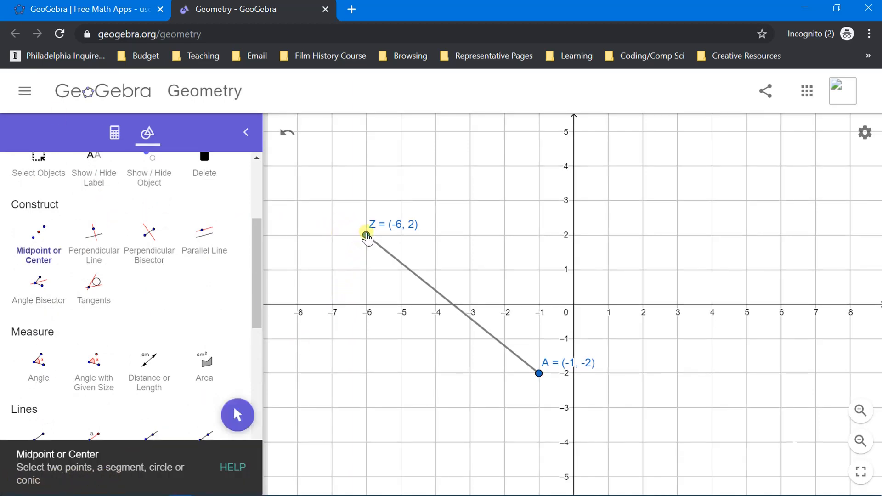
left_click(366, 235)
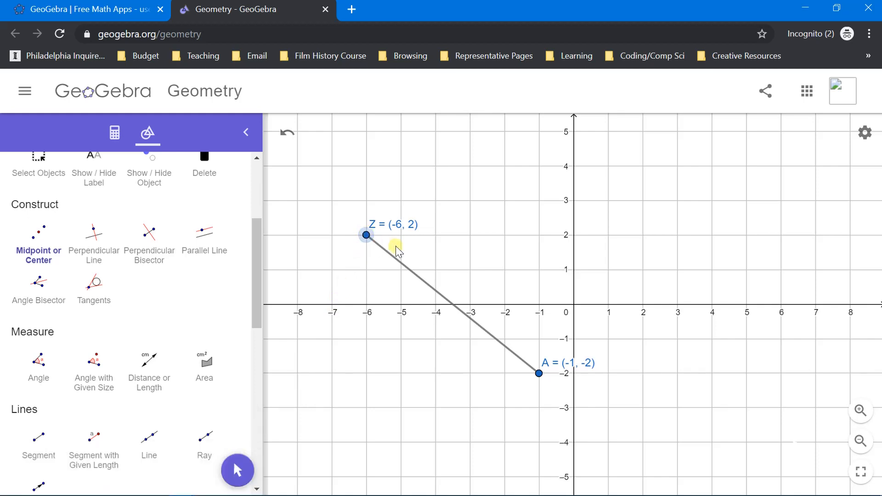
left_click(538, 373)
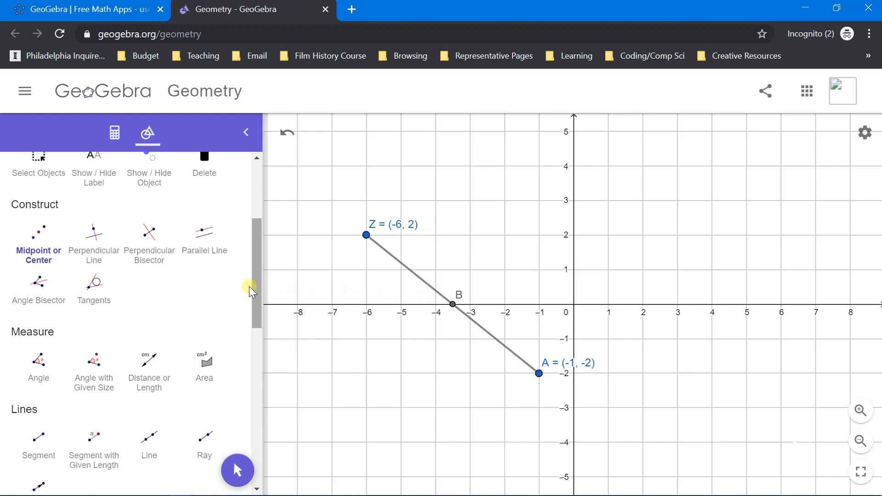
Step: Show the value beside the label of the segment's midpoint
scroll(259, 291, "up", 4)
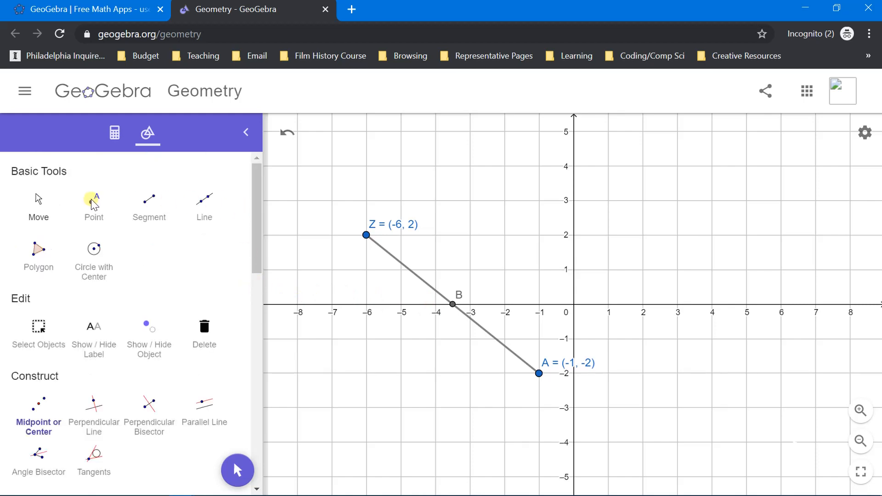
left_click(41, 203)
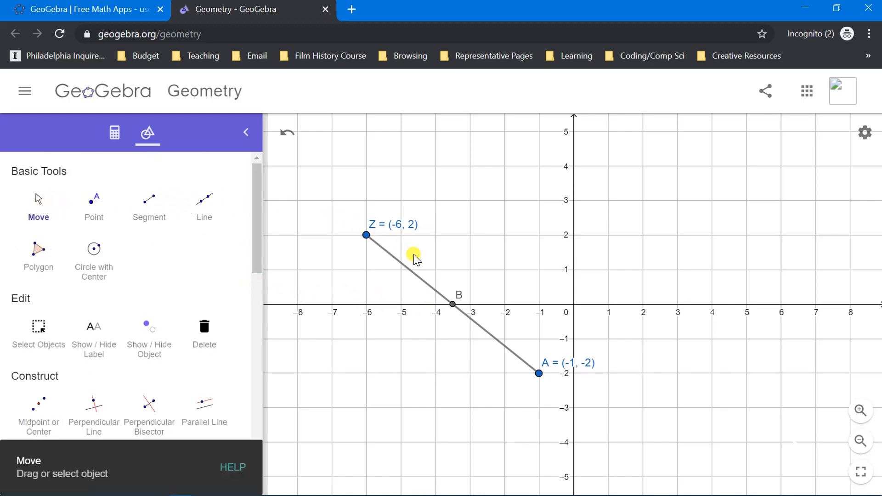
left_click(453, 305)
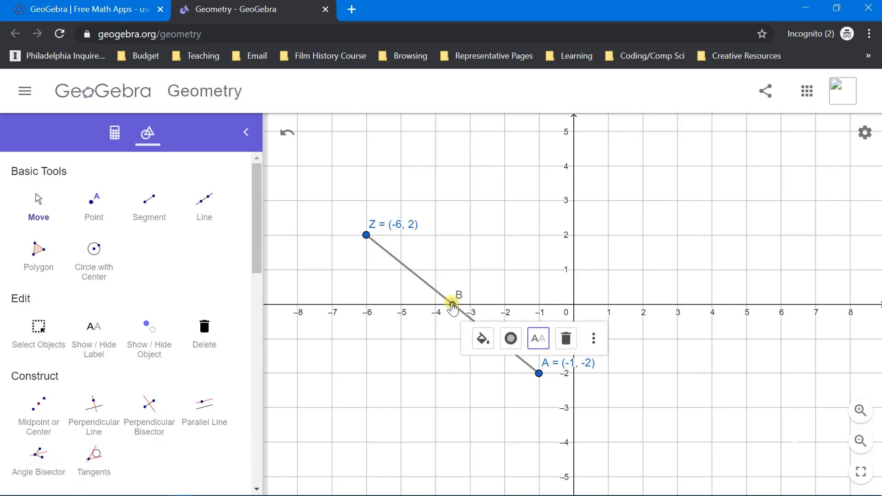
left_click(538, 341)
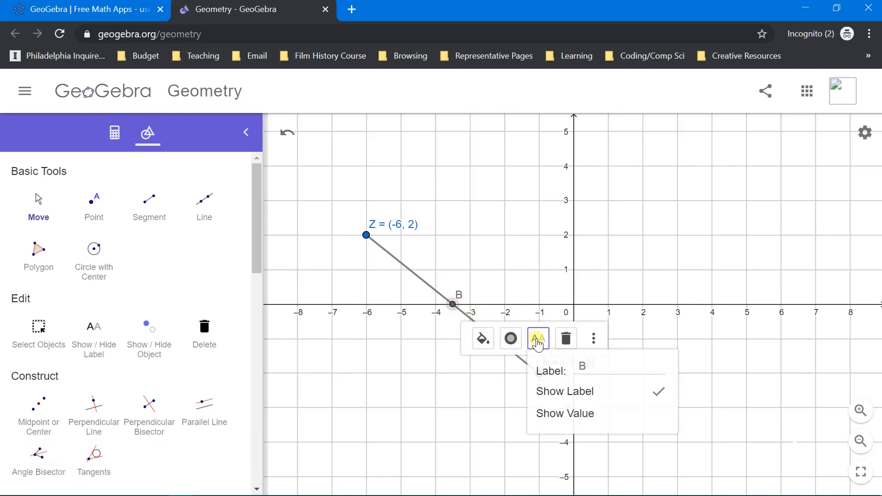
left_click(566, 415)
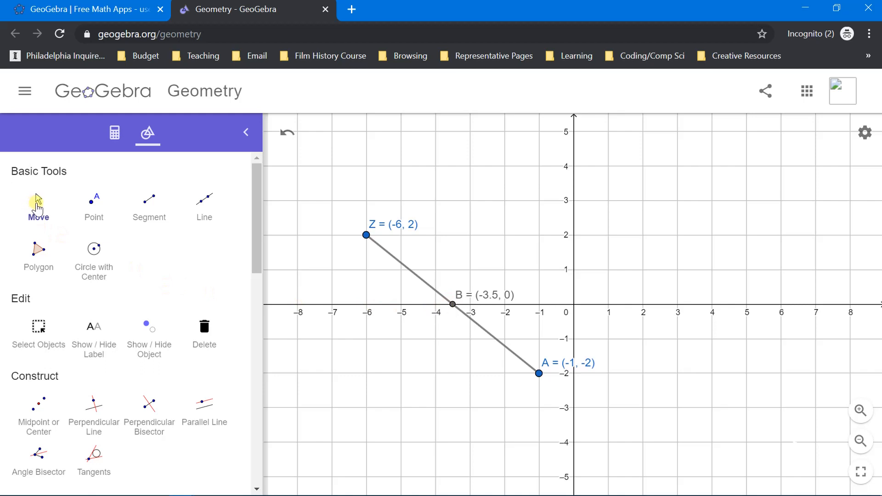
Step: Color midpoint B orange (#FF7F00) and set its point size to 5
left_click(39, 207)
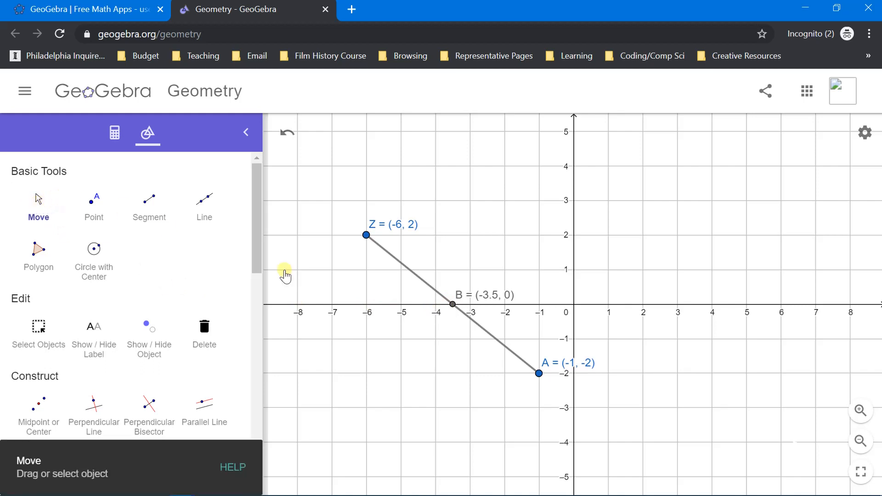
left_click(454, 306)
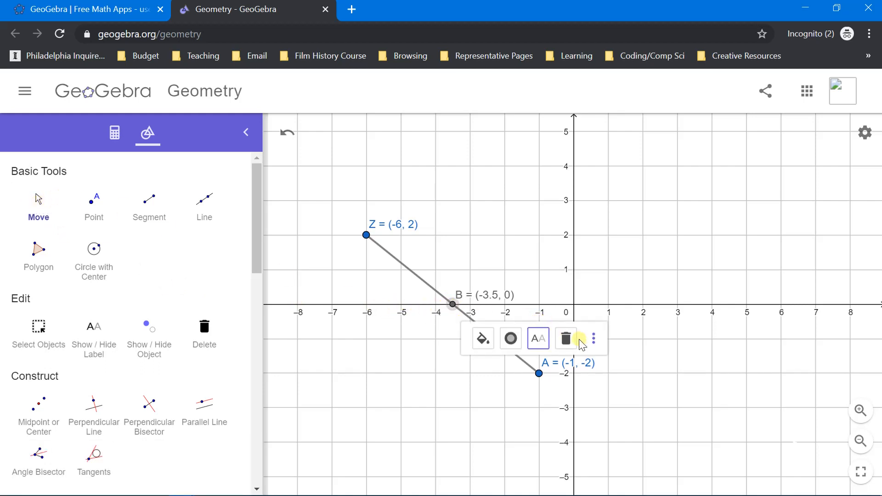
left_click(596, 341)
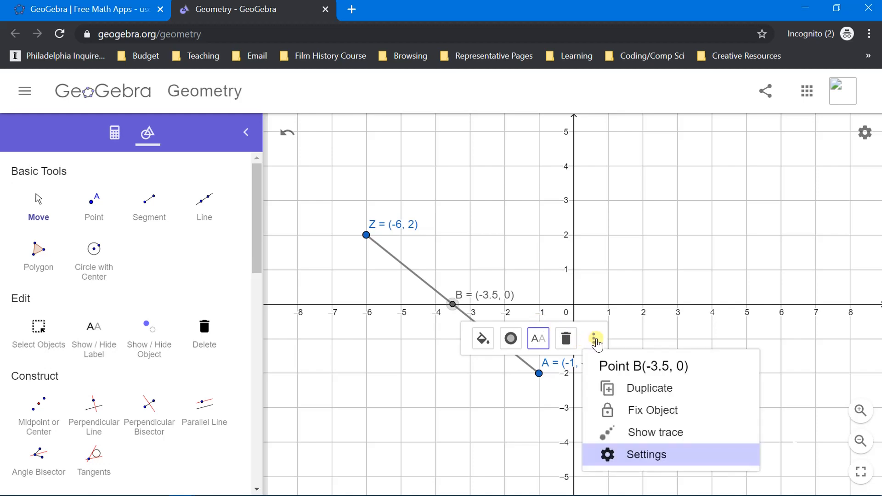
left_click(648, 455)
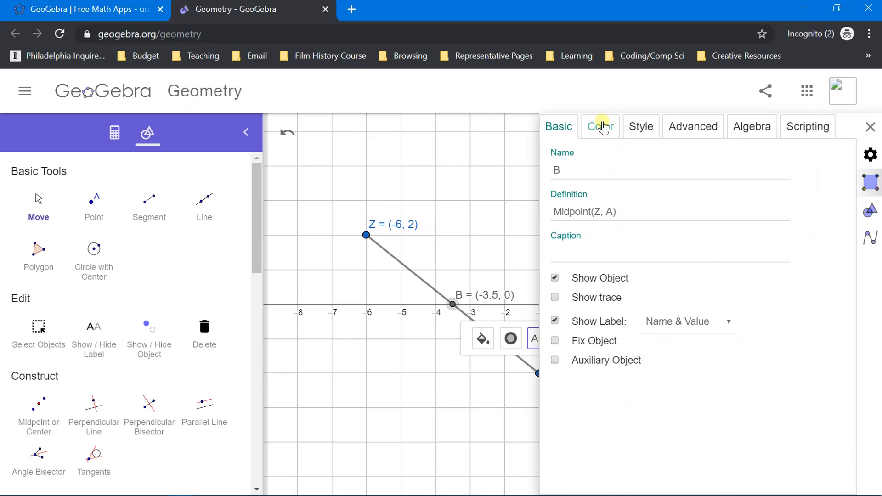
left_click(602, 127)
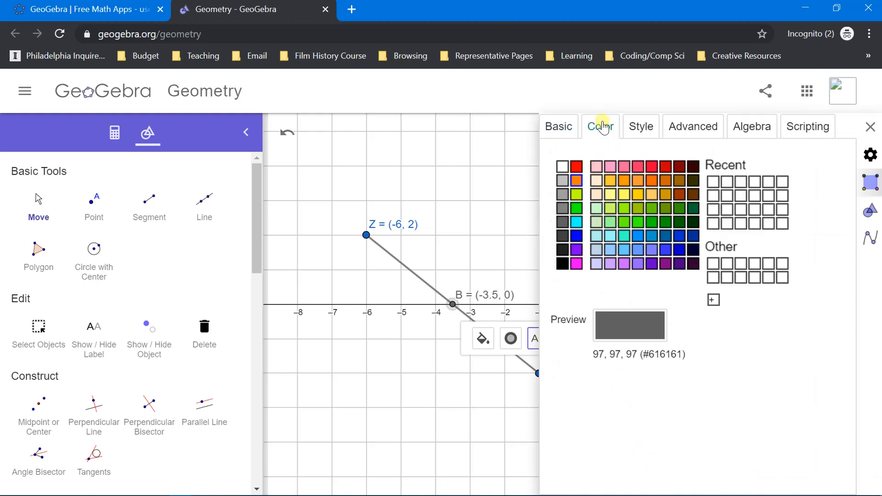
left_click(577, 181)
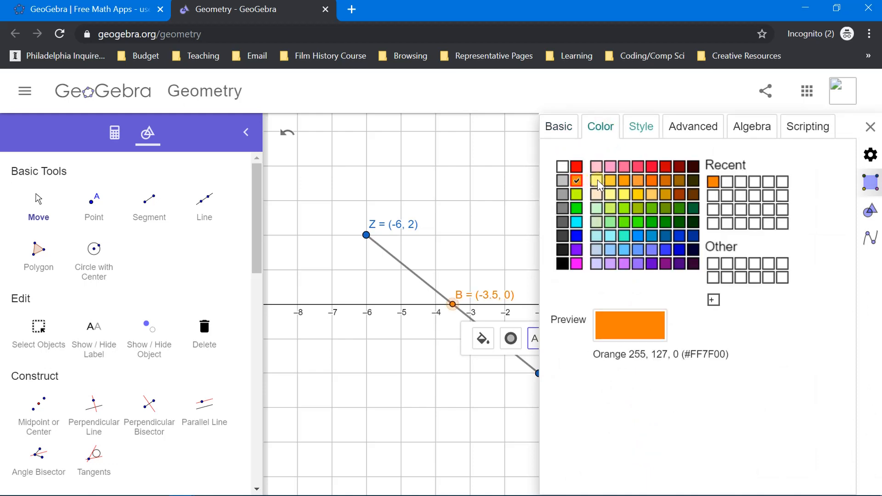
left_click(638, 131)
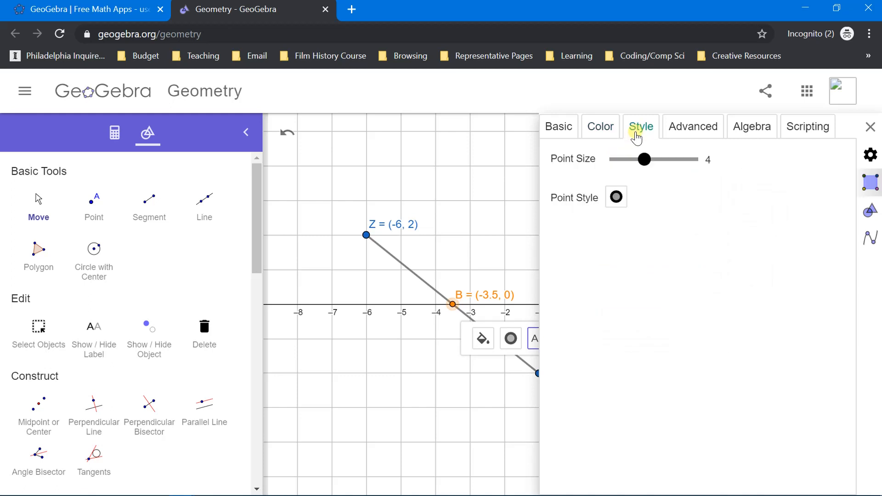
mouse_move(645, 159)
left_mouse_down()
mouse_move(681, 171)
mouse_move(657, 170)
left_mouse_up()
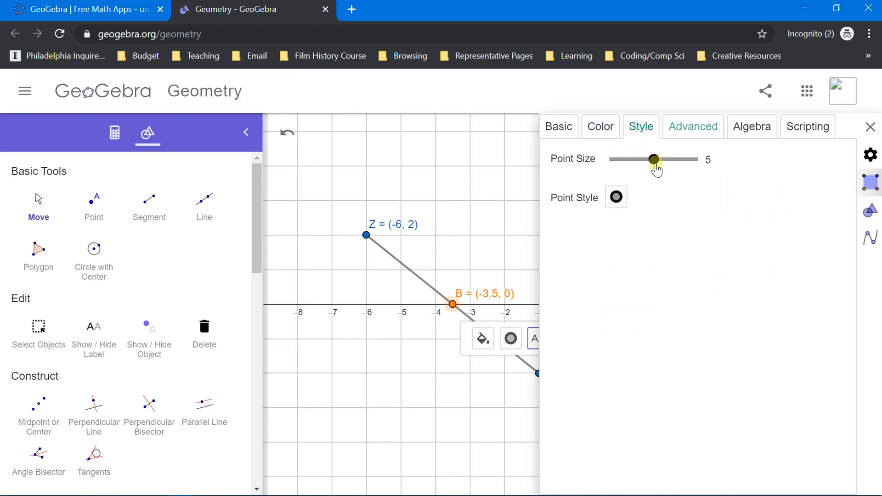
Step: Examine midpoint B's advanced, algebra and scripting settings, including the On Click, On Update and Global JavaScript scripts, and close its settings
left_click(678, 128)
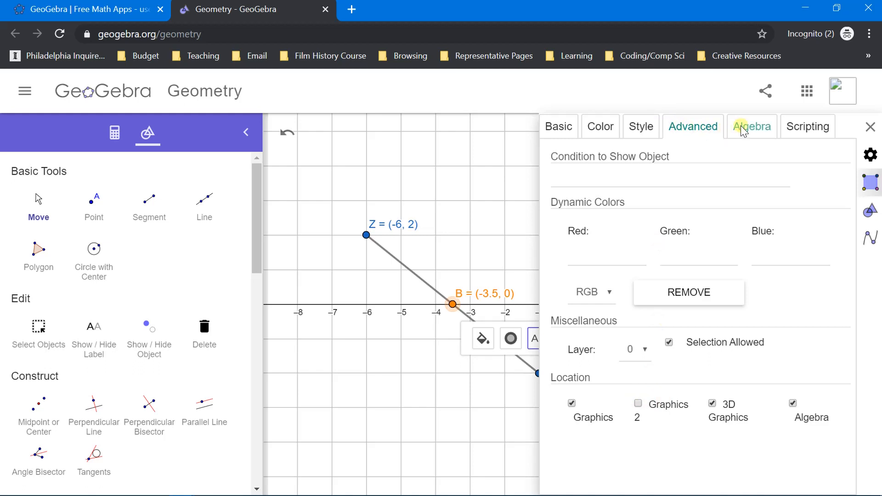
left_click(742, 132)
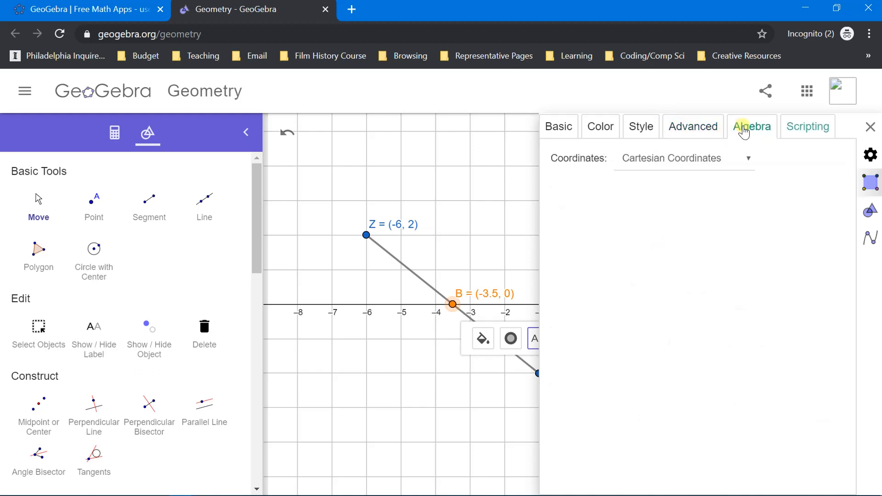
left_click(782, 124)
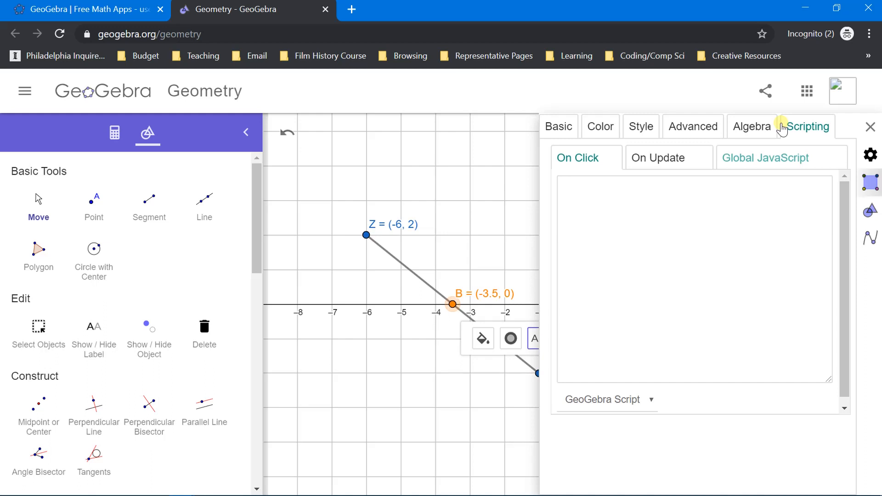
left_click(744, 169)
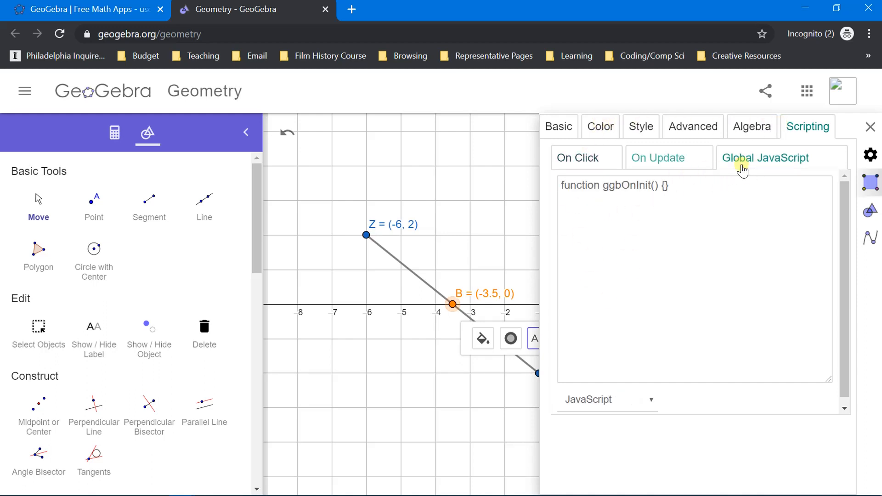
left_click(670, 168)
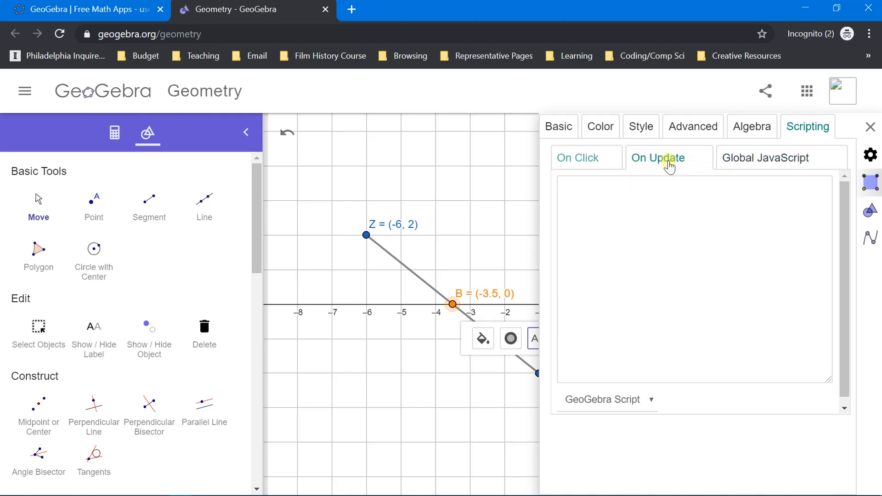
left_click(582, 167)
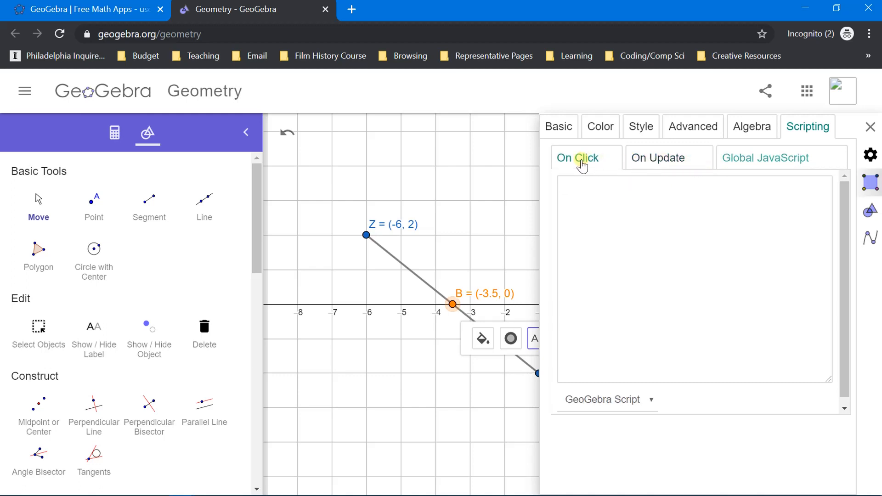
left_click(758, 162)
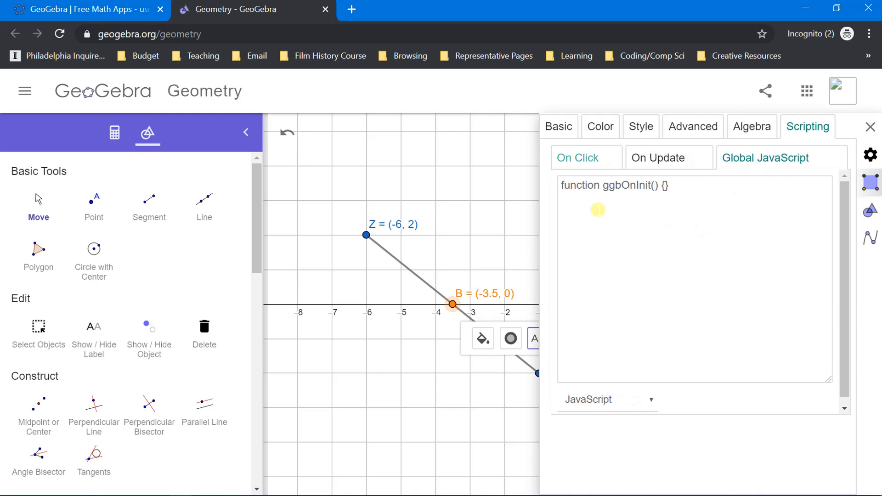
left_click(601, 171)
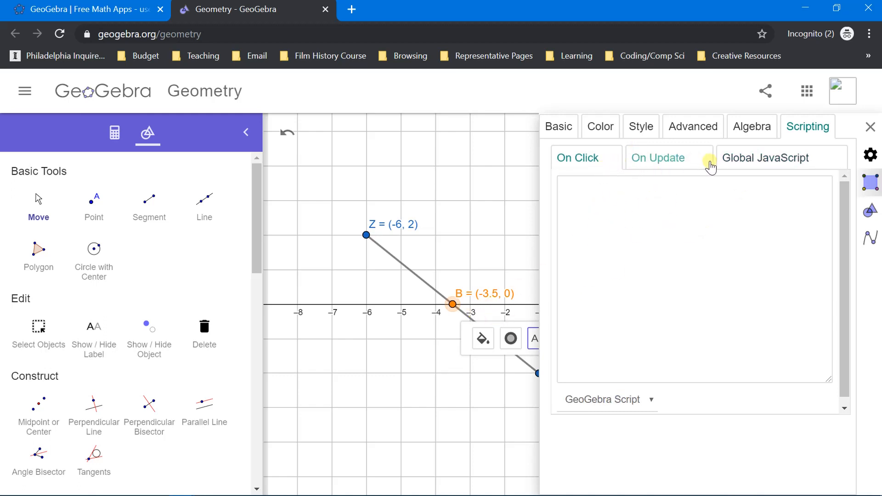
left_click(710, 166)
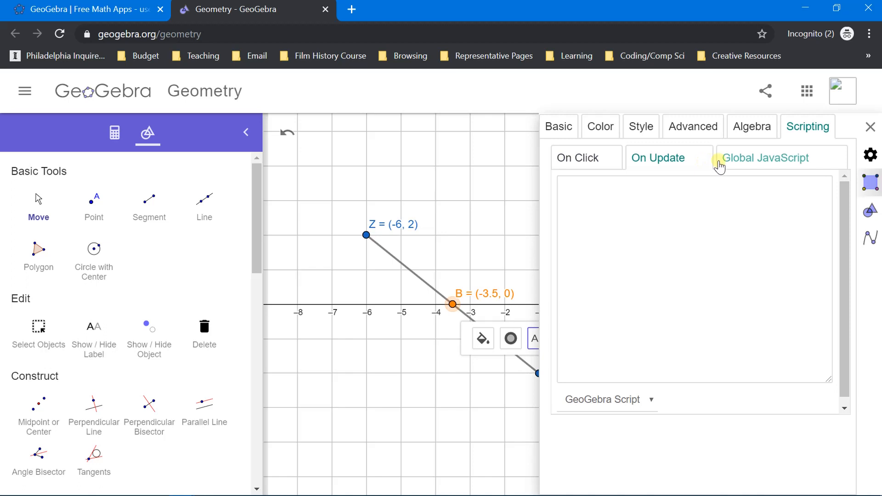
left_click(758, 163)
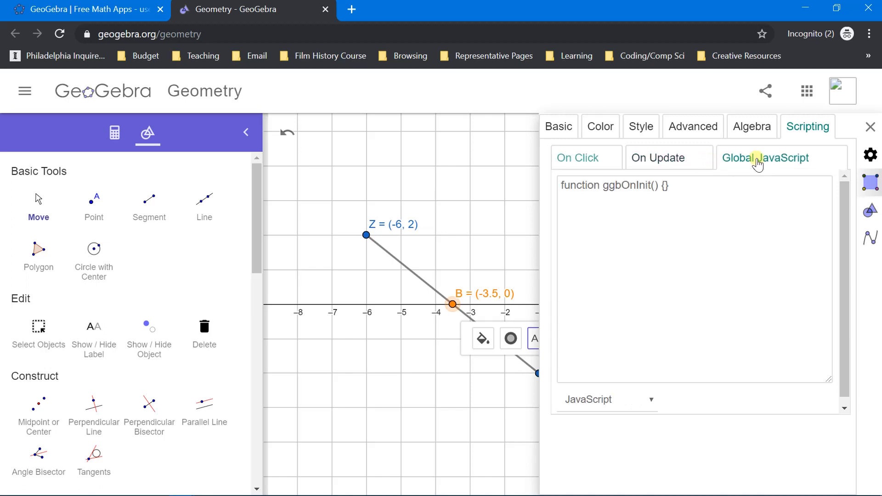
left_click(604, 161)
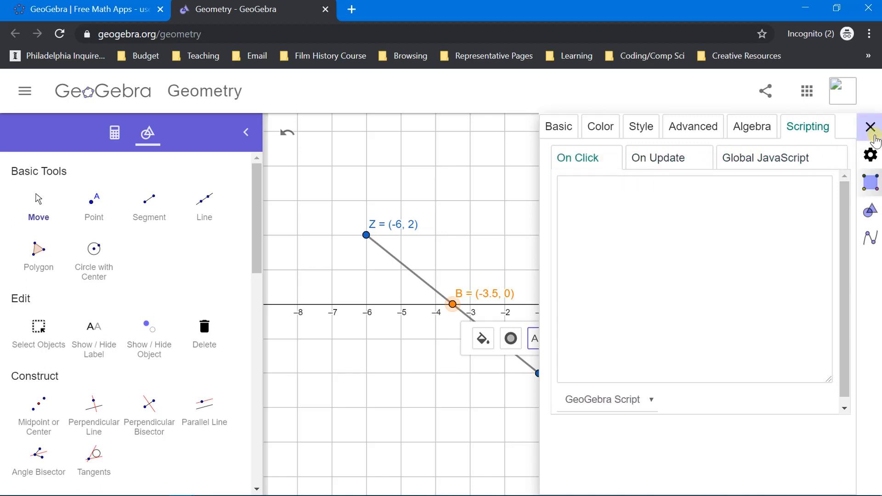
left_click(870, 128)
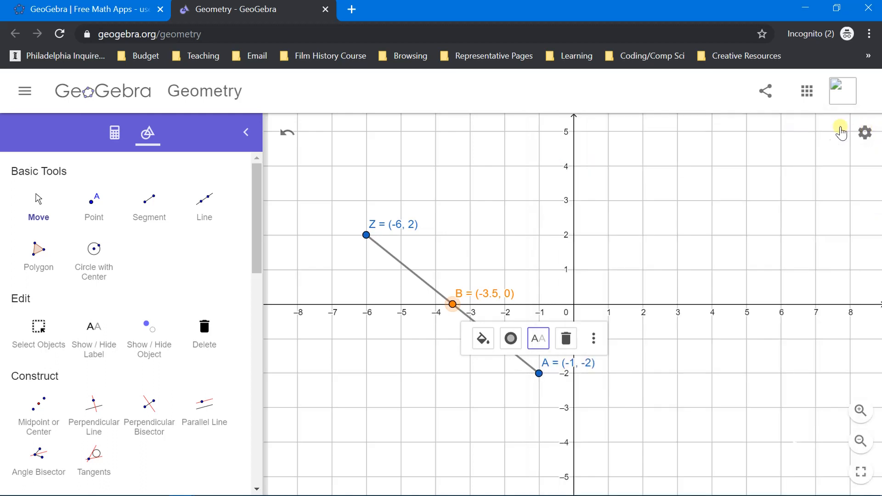
left_click(637, 369)
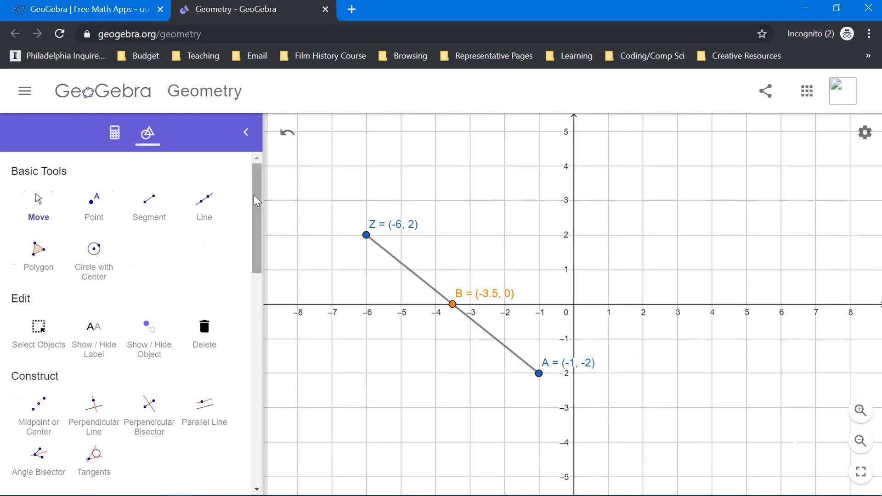
Step: Add a three-line text block above segment ZA with the teacher's name, "Task 1" and "10/23/19"
scroll(222, 390, "down", 10)
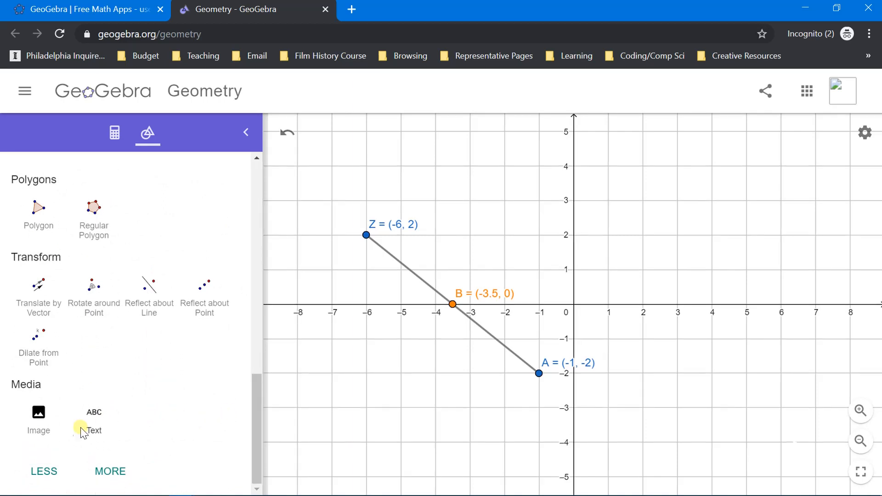
left_click(111, 402)
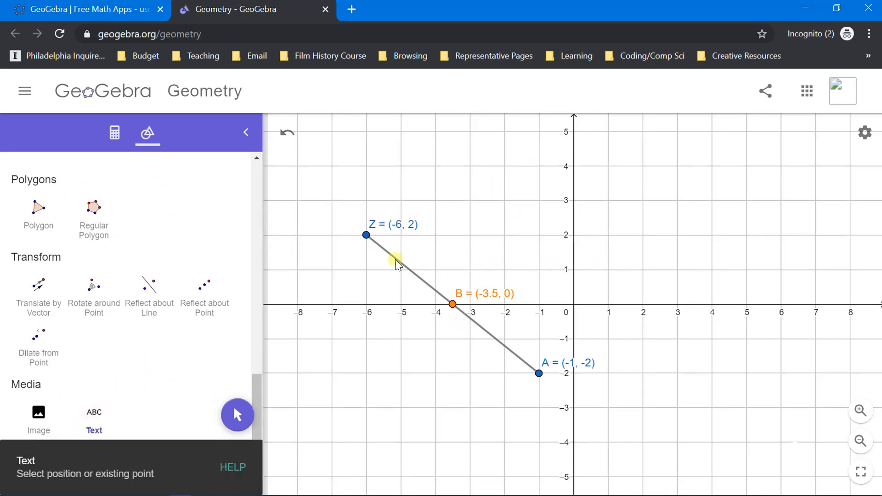
left_click(491, 188)
type("M")
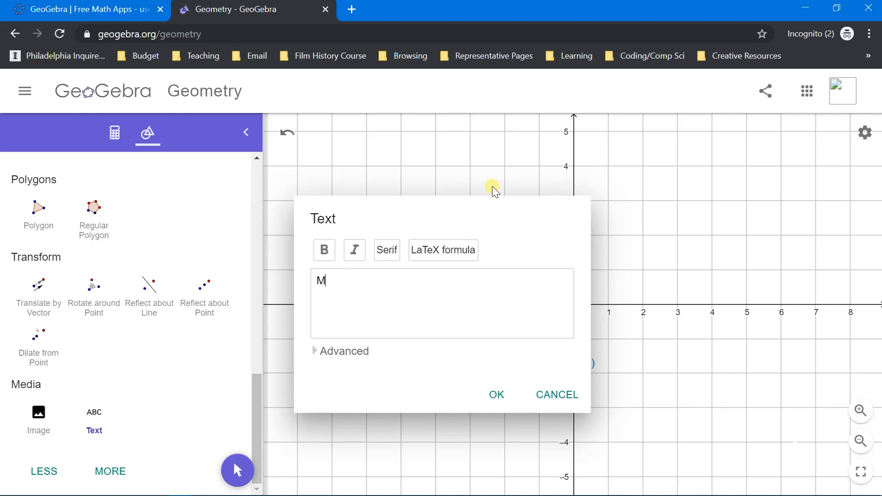
type("r. Payne")
key("Return")
type("Task")
type("10/23/19")
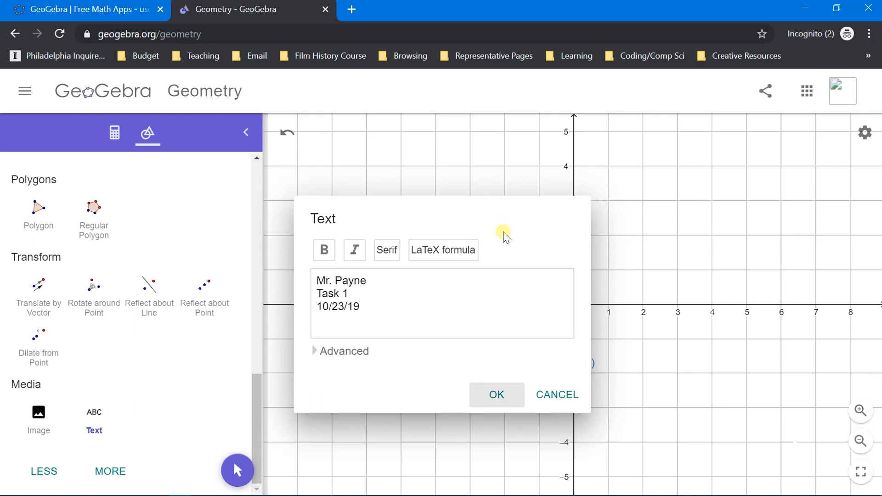
left_click(493, 394)
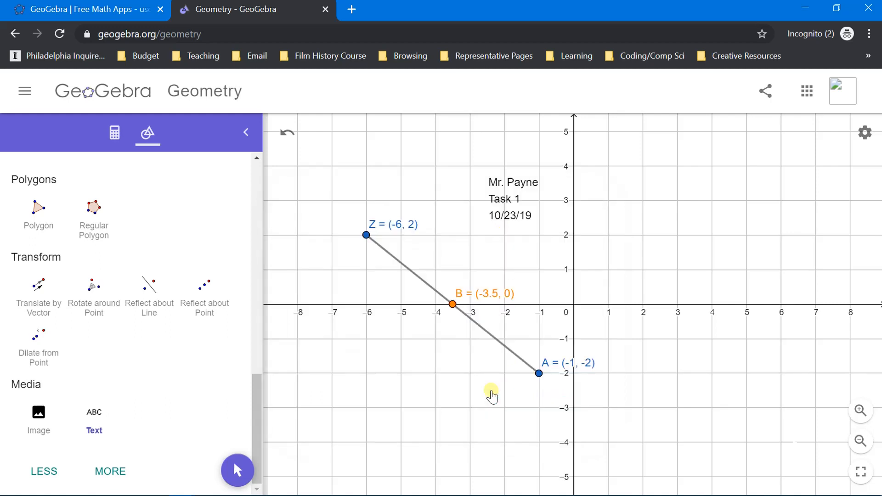
left_click(512, 206)
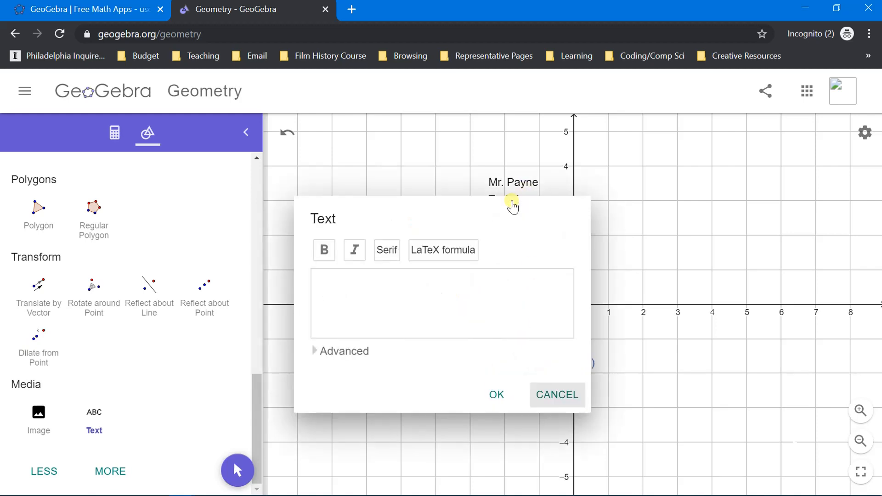
left_click(560, 394)
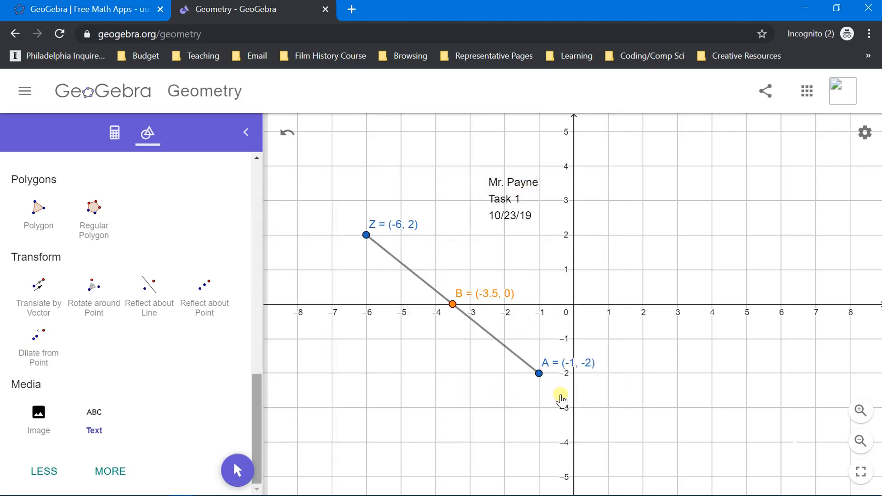
Step: Move the text block slightly down, to a starting point of about (-2.6, 2.9), and open its settings
scroll(261, 335, "up", 10)
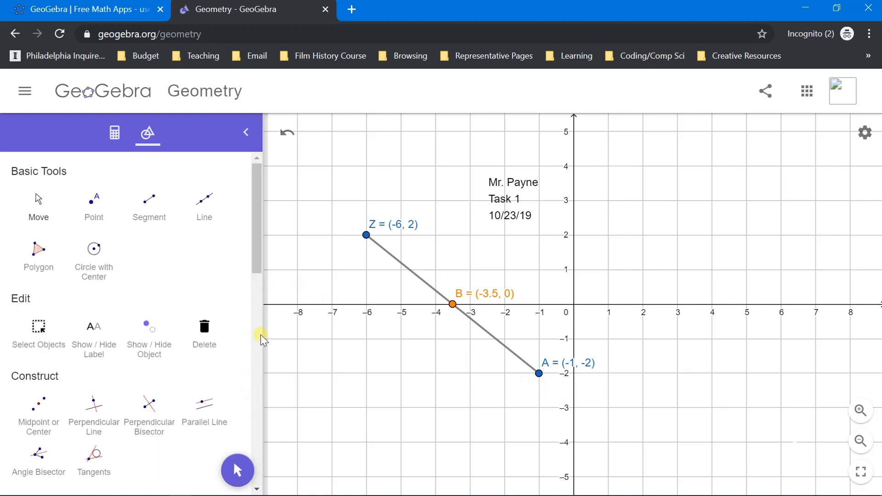
left_click(33, 209)
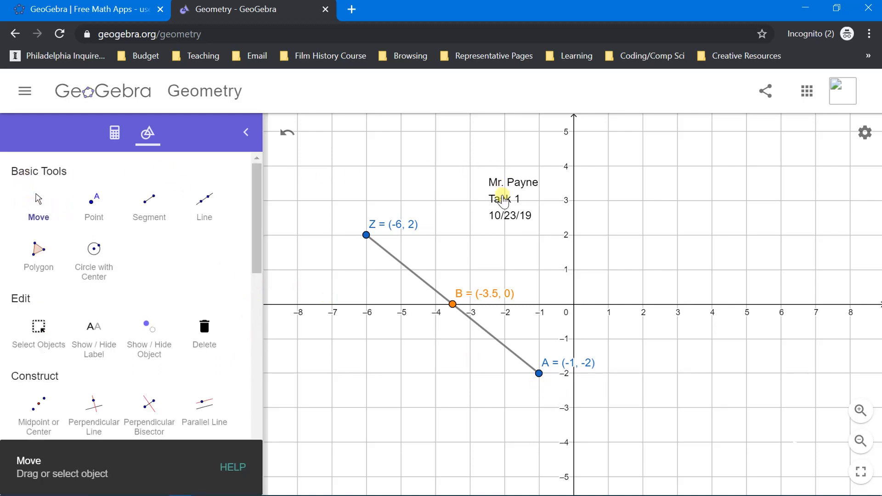
left_click(503, 200)
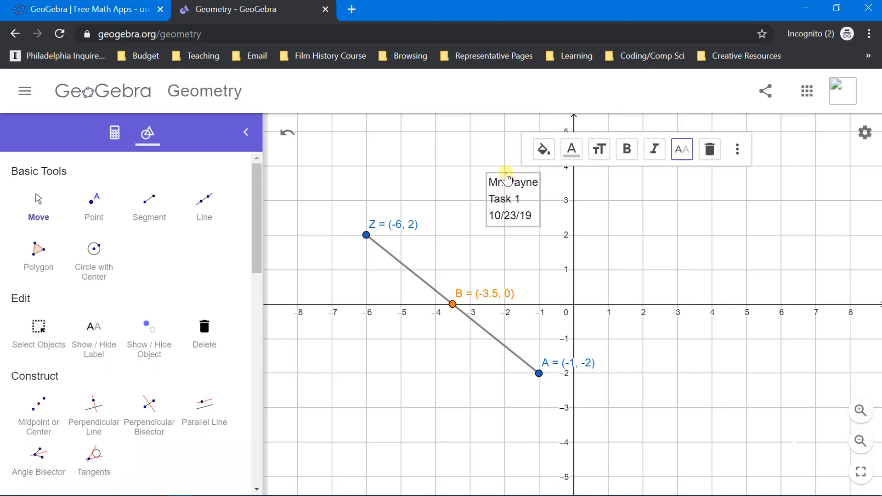
left_click_drag(507, 177, 501, 195)
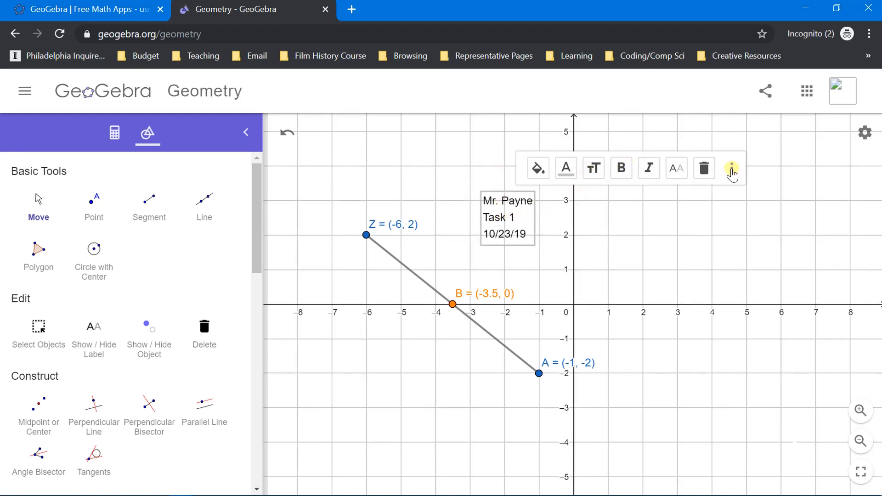
left_click(732, 169)
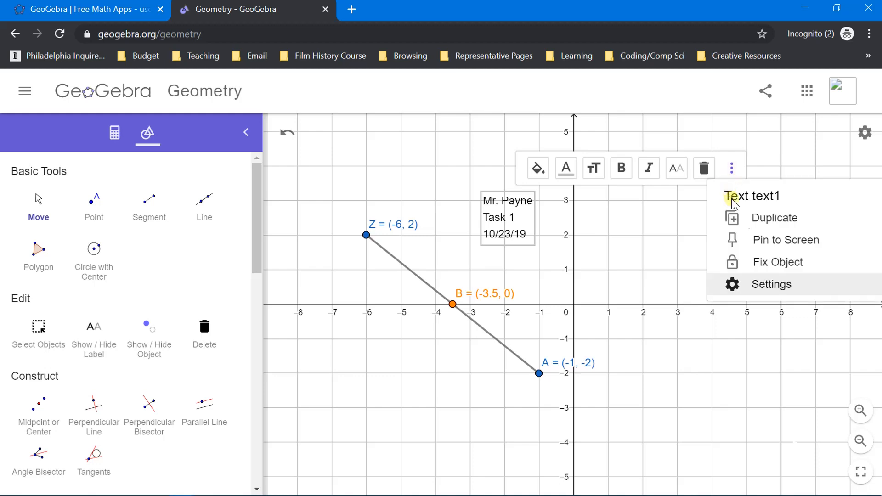
left_click(767, 285)
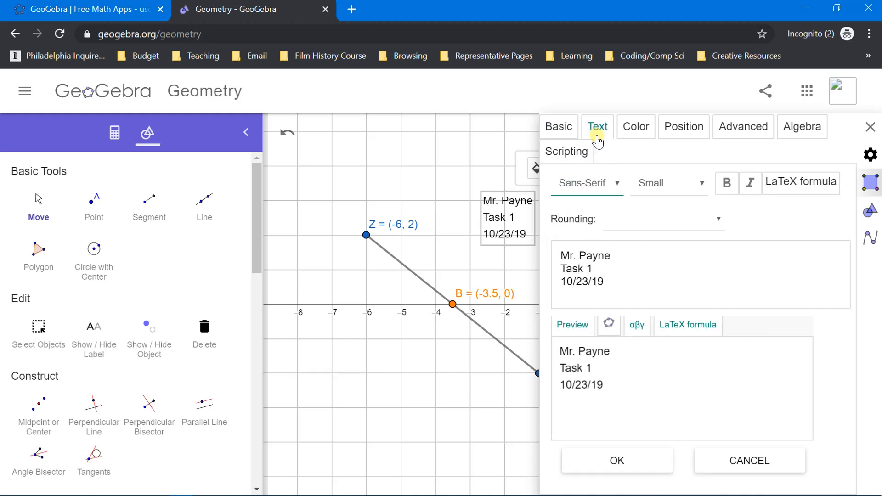
Step: Try the Serif font on the text block, and restore Sans-Serif
left_click(615, 183)
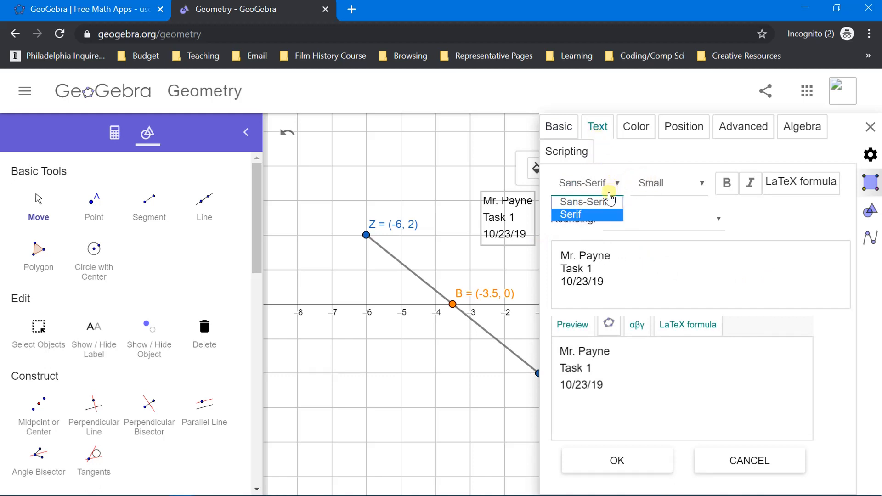
left_click(601, 214)
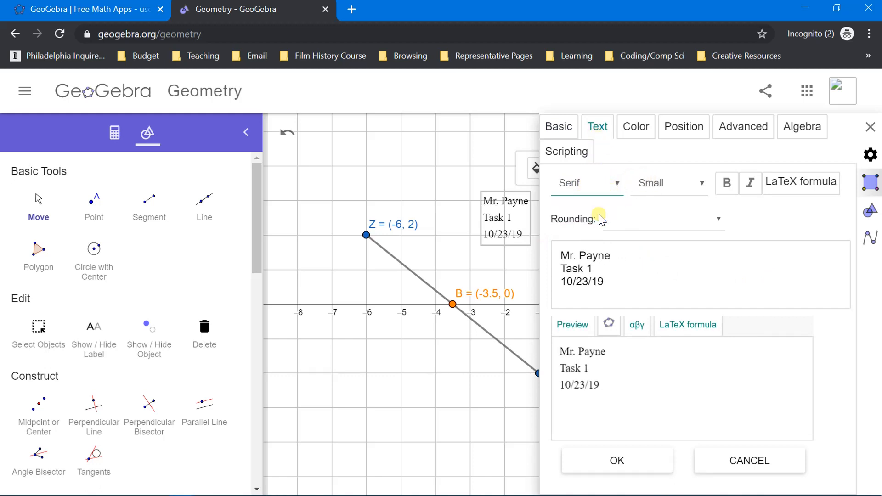
left_click(599, 192)
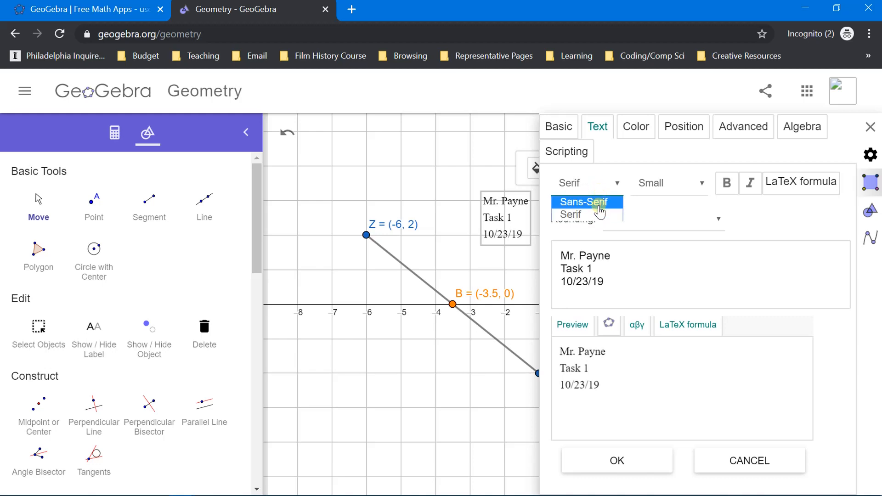
left_click(599, 204)
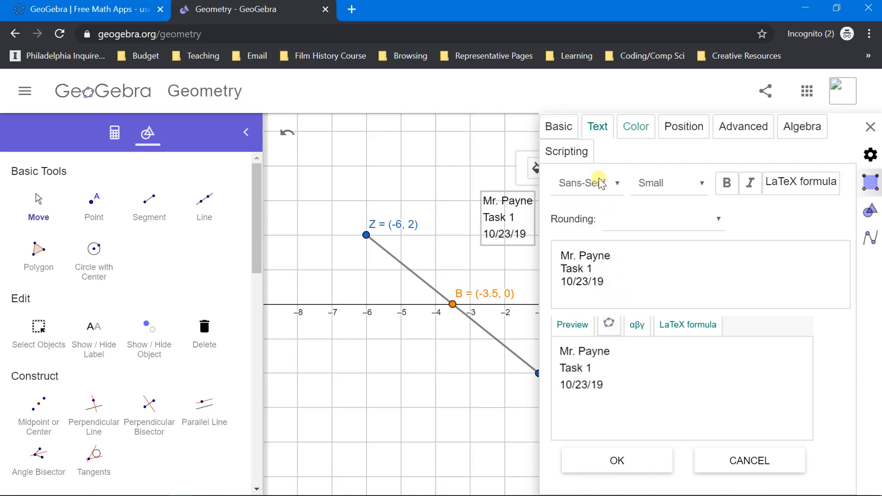
Step: Try lime and green as the text block's foreground color and settle on violet (#7F00FF)
left_click(644, 128)
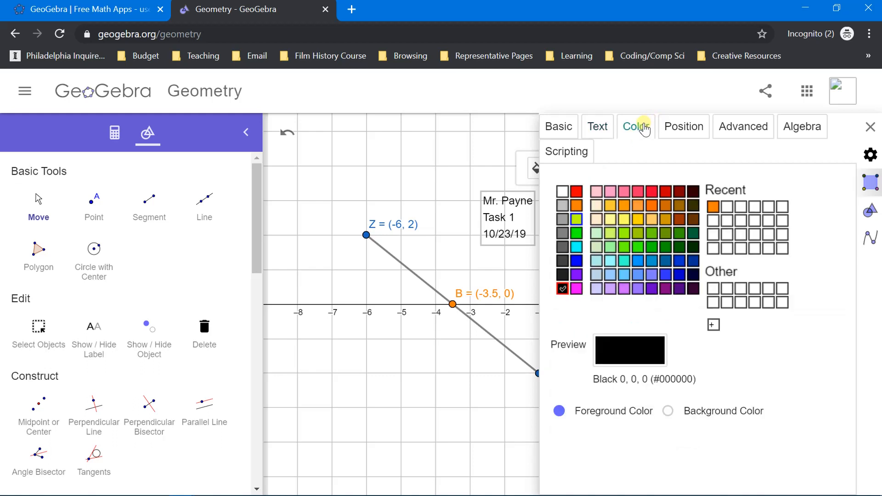
left_click(576, 220)
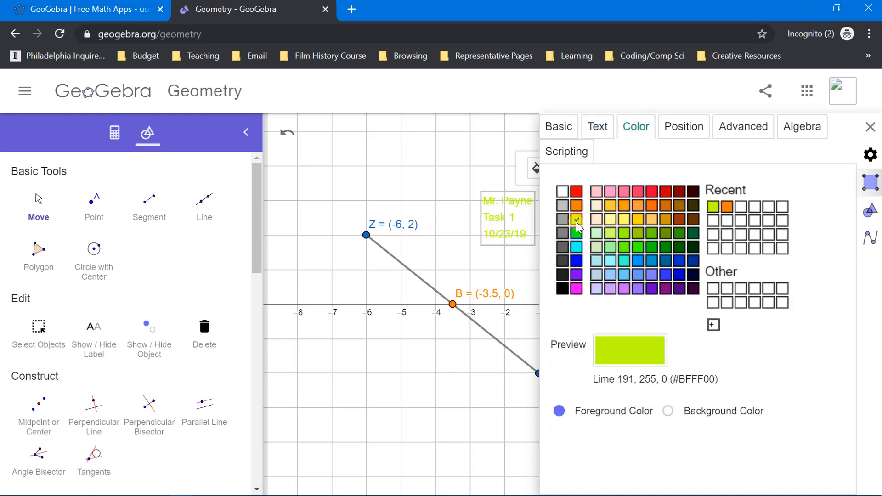
left_click(579, 236)
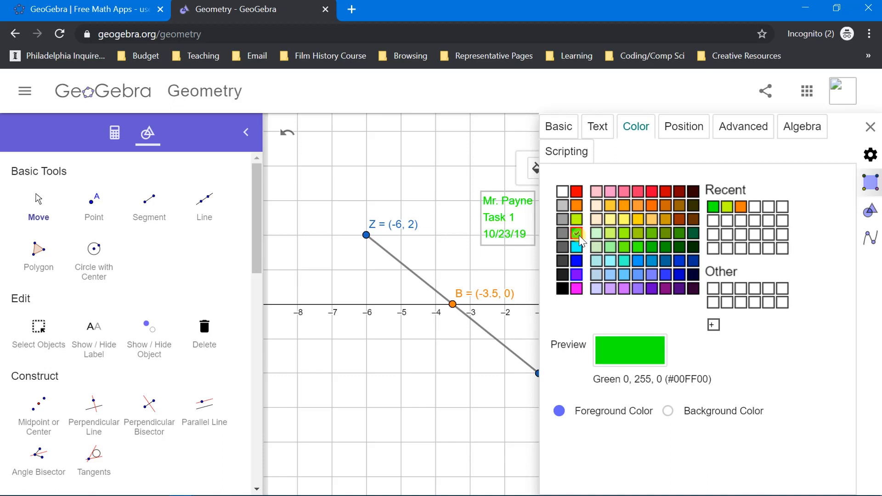
left_click(578, 275)
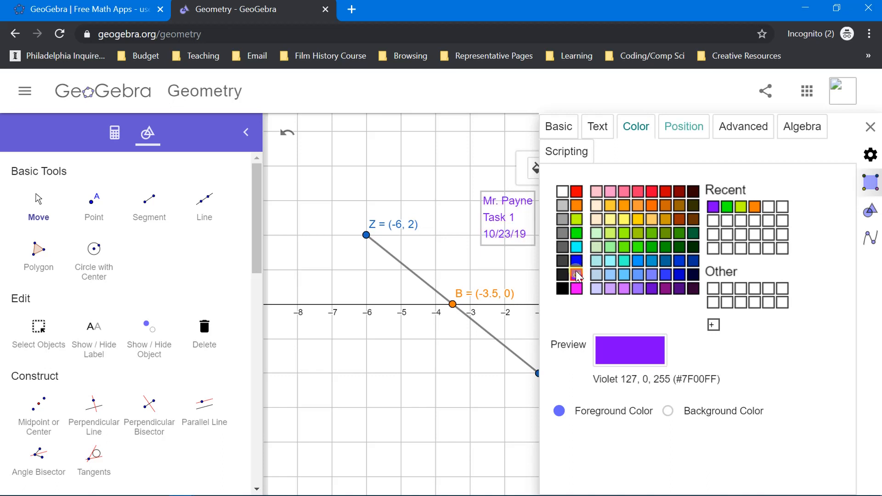
Step: Give the text block a light cyan background color (#99FFFF)
left_click(670, 132)
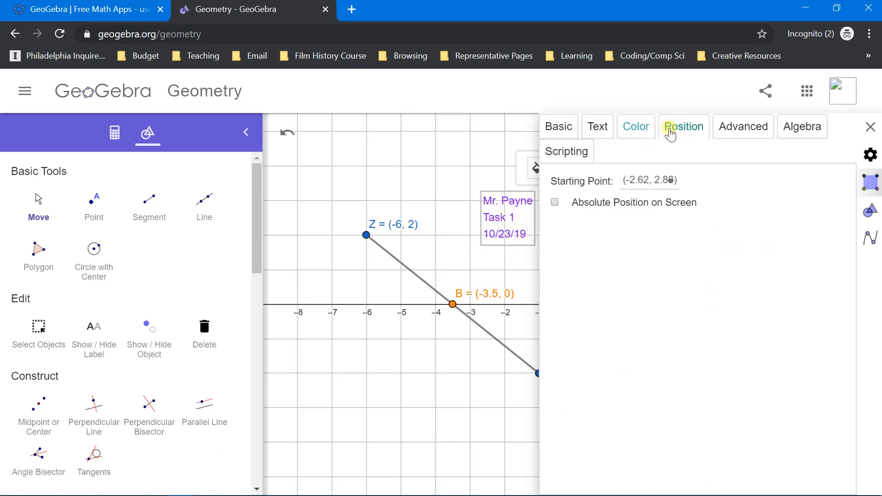
left_click(642, 132)
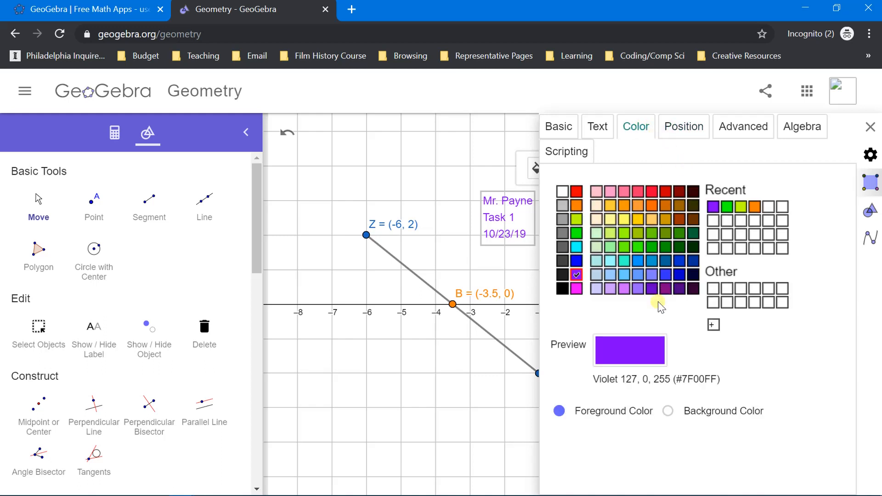
left_click(668, 412)
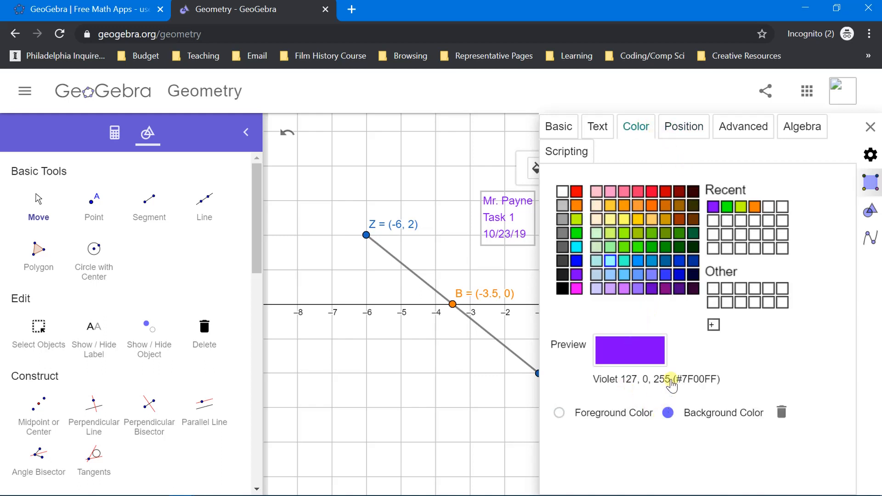
left_click(611, 261)
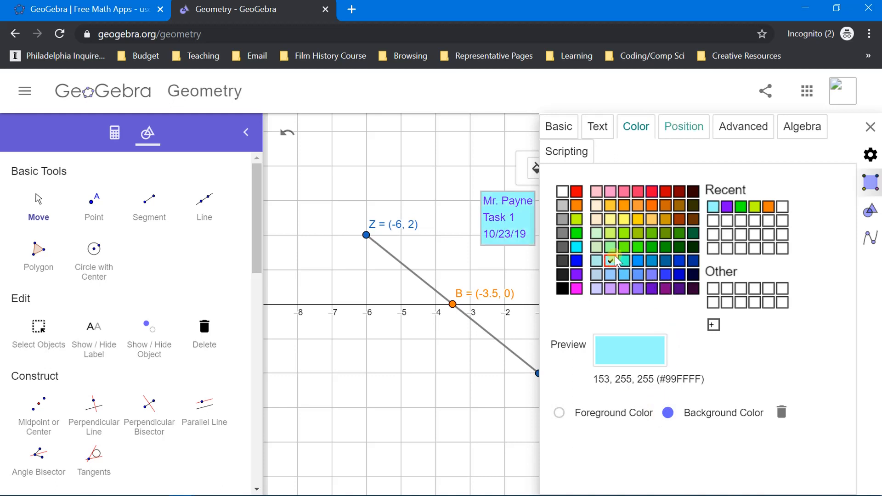
Step: Examine the text block's position, advanced and algebra settings, and close its settings
left_click(683, 136)
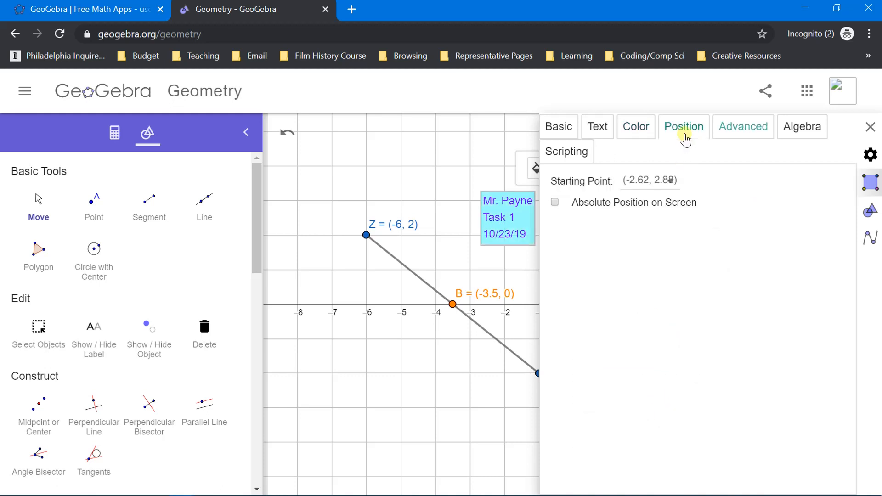
left_click(724, 138)
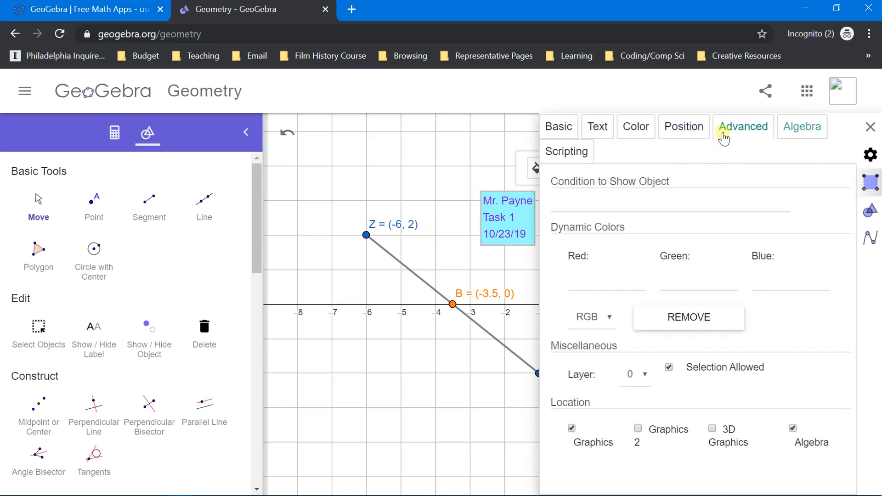
left_click(804, 130)
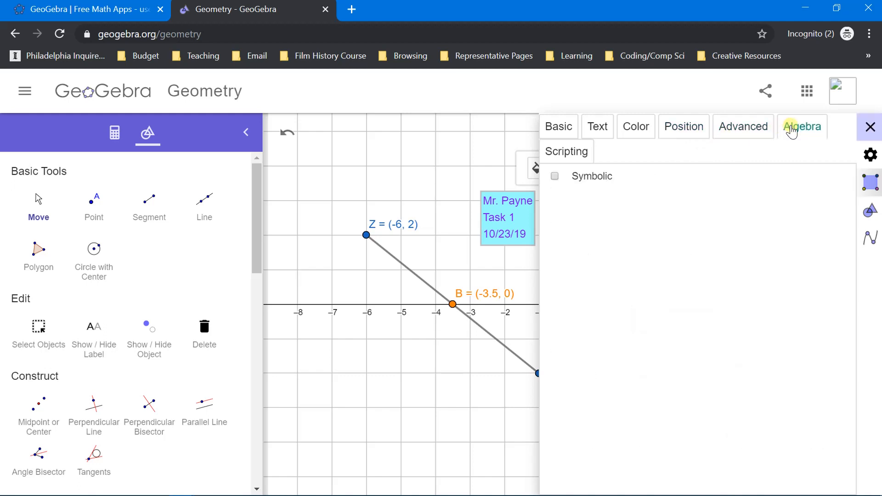
left_click(870, 128)
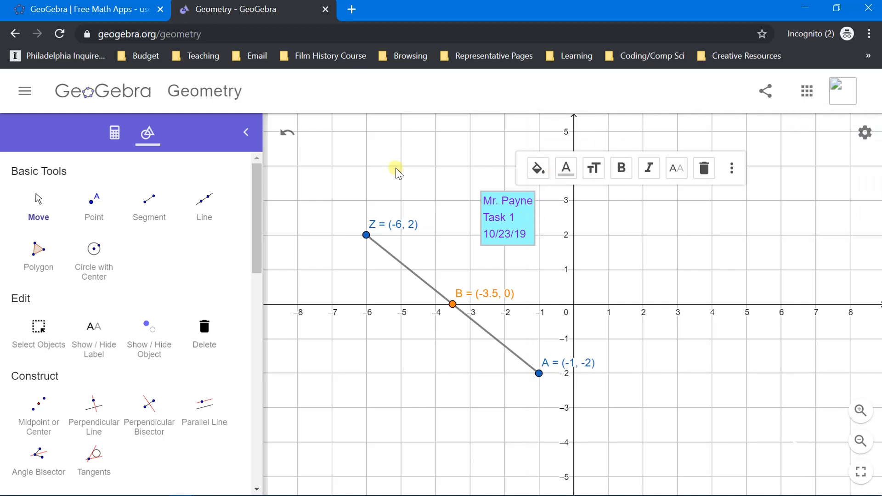
Step: Move the text block slightly further down on the grid and deselect it
left_click(39, 218)
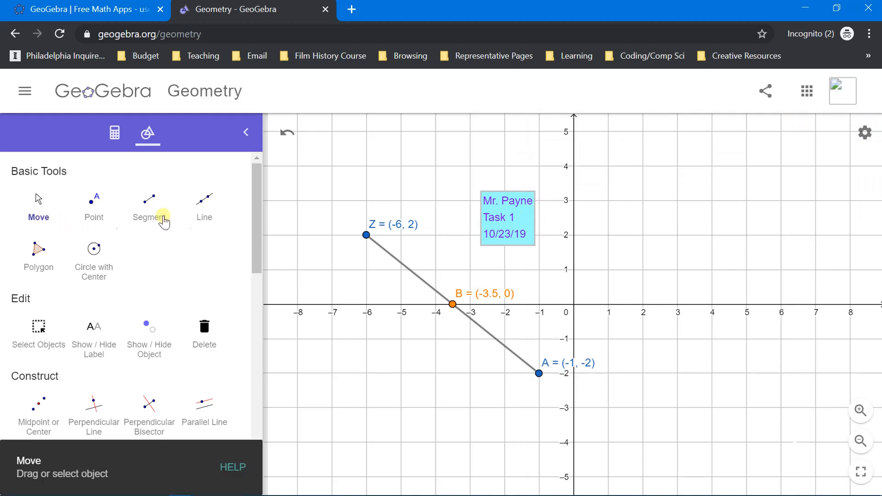
mouse_move(525, 222)
left_mouse_down()
mouse_move(515, 235)
mouse_move(526, 239)
left_mouse_up()
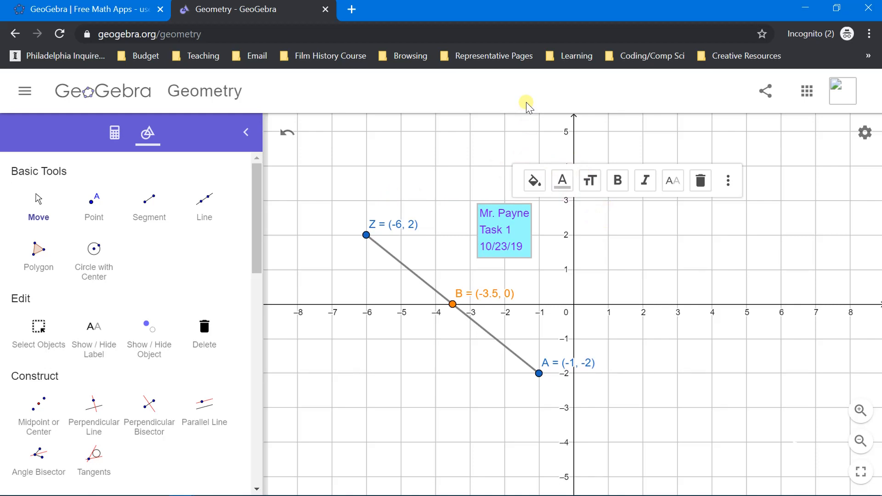
left_click(583, 242)
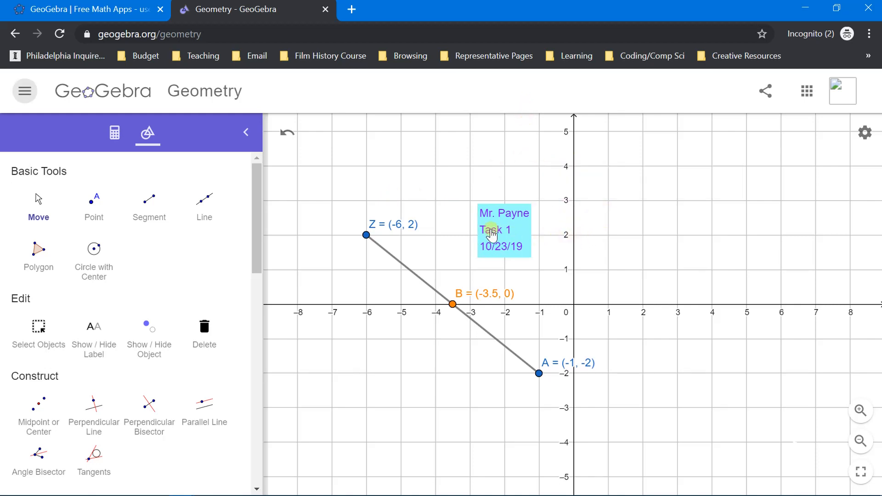
Step: Examine the title and sharing options for saving the construction, and close them without saving
left_click(24, 93)
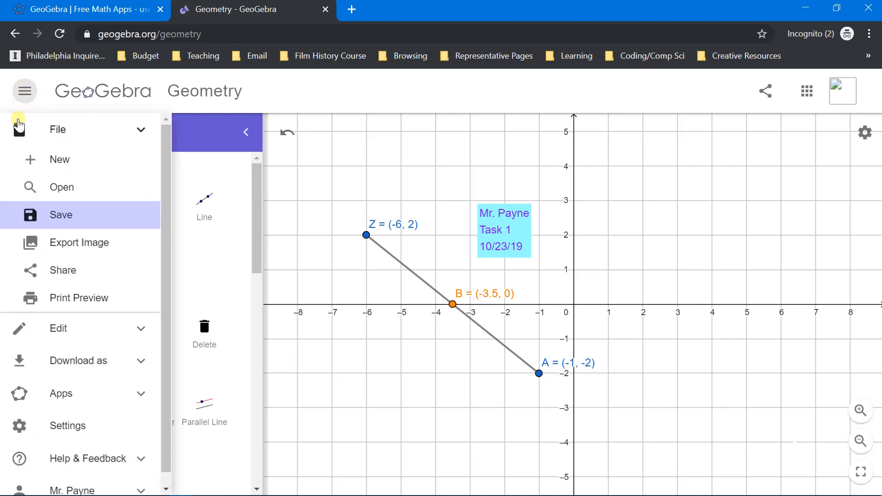
left_click(59, 222)
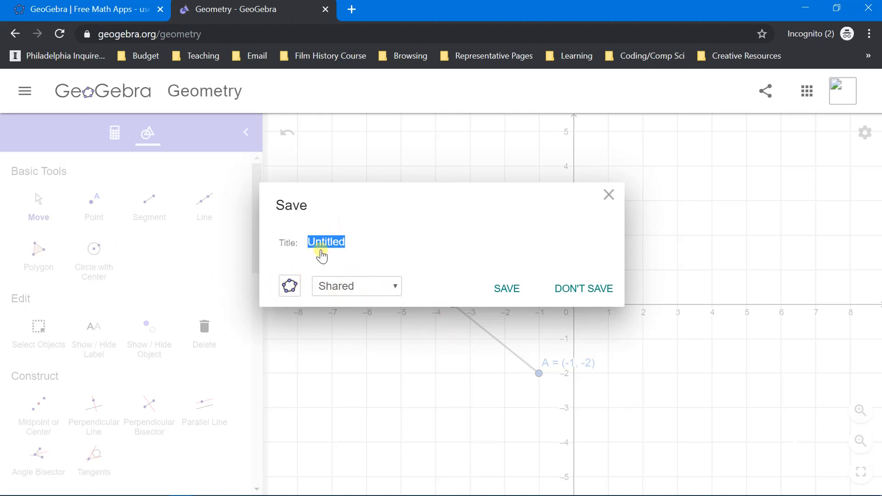
left_click(609, 196)
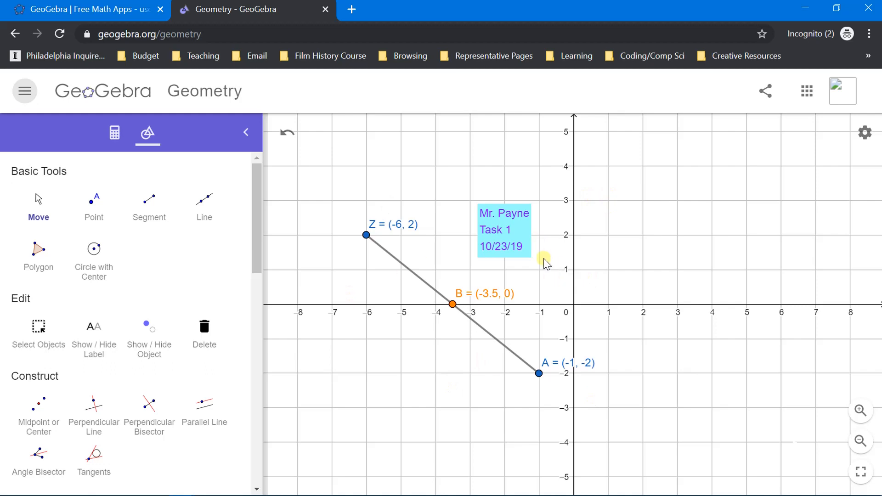
Step: Save the construction online with the title Task1, keeping the Shared visibility
left_click(25, 92)
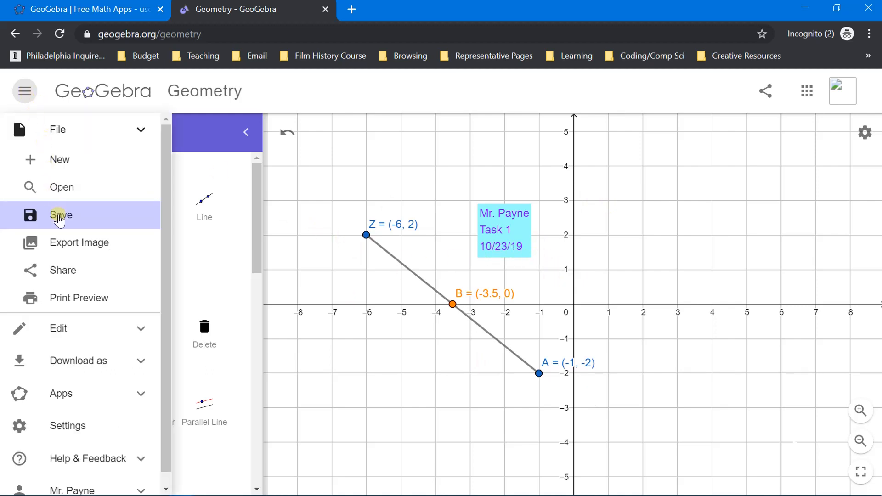
left_click(59, 216)
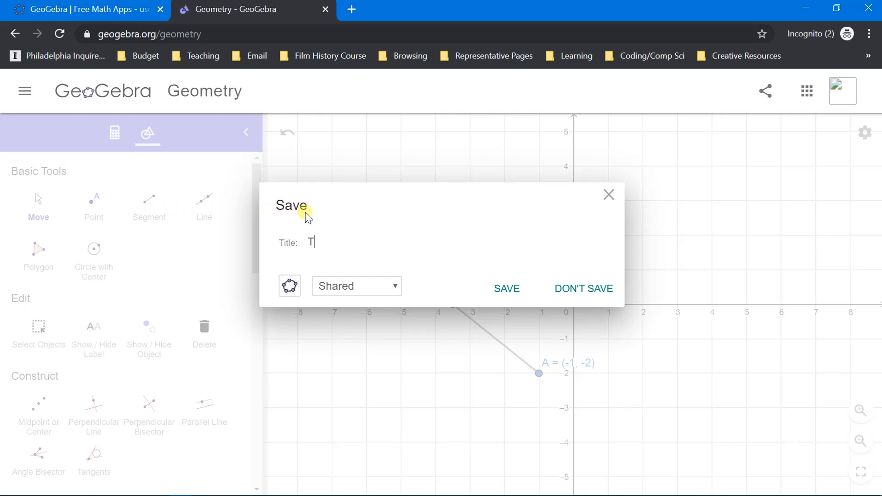
type("Task1")
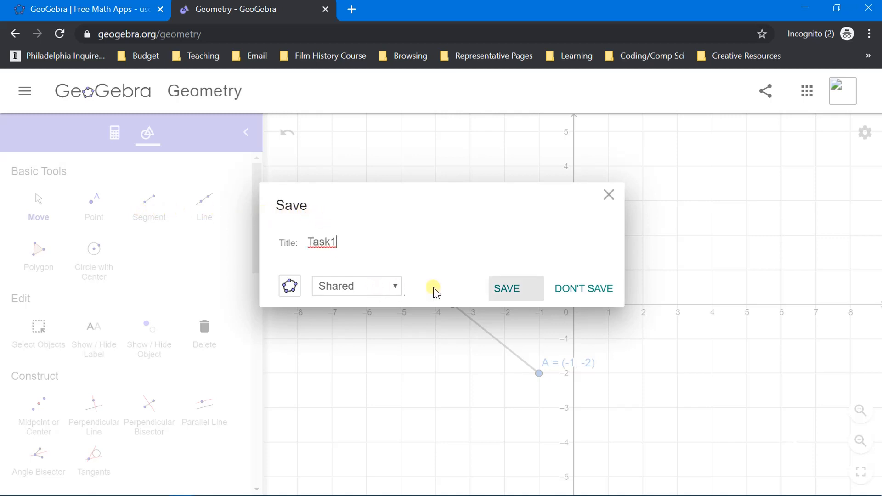
left_click(509, 288)
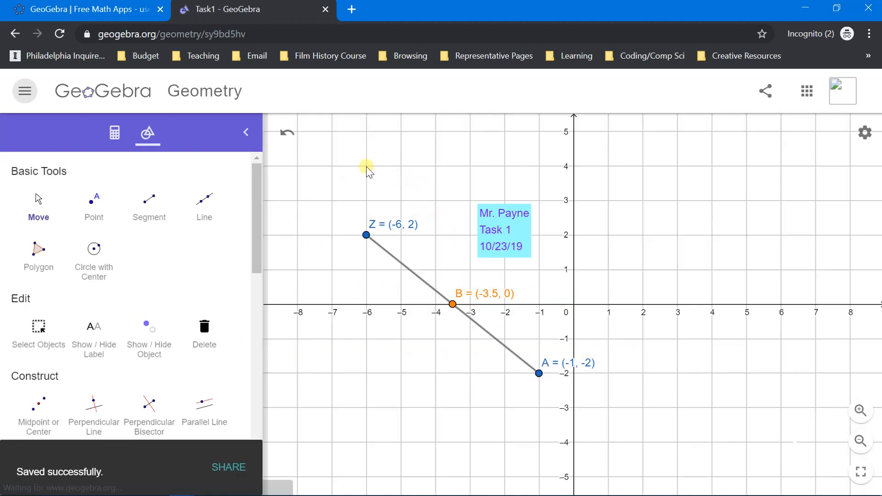
Step: Look through the list of saved constructions for Task1 and return to the current construction
left_click(24, 91)
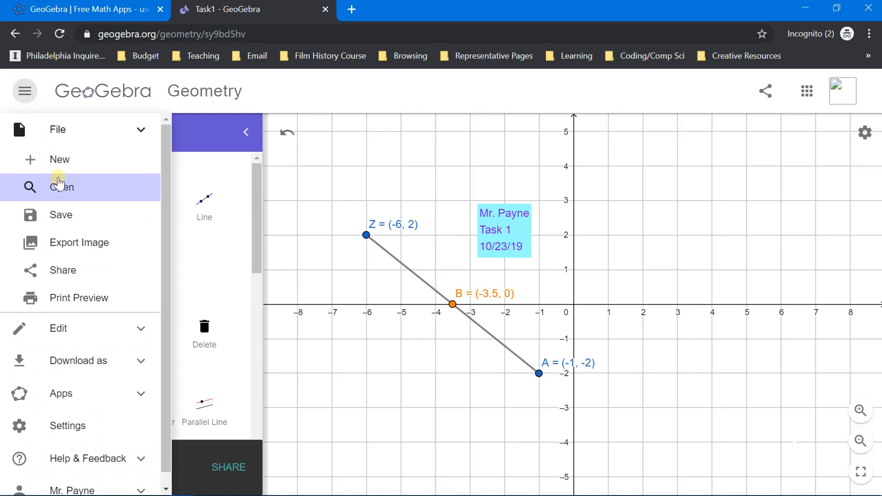
left_click(59, 185)
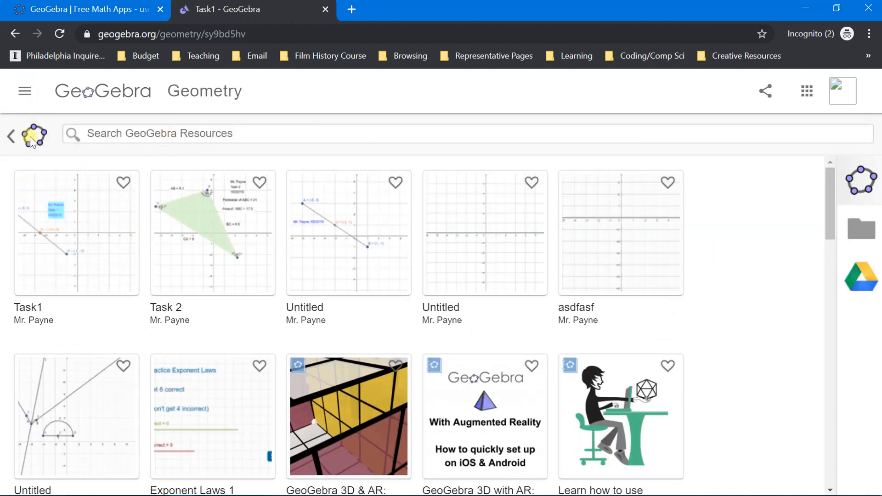
left_click(11, 137)
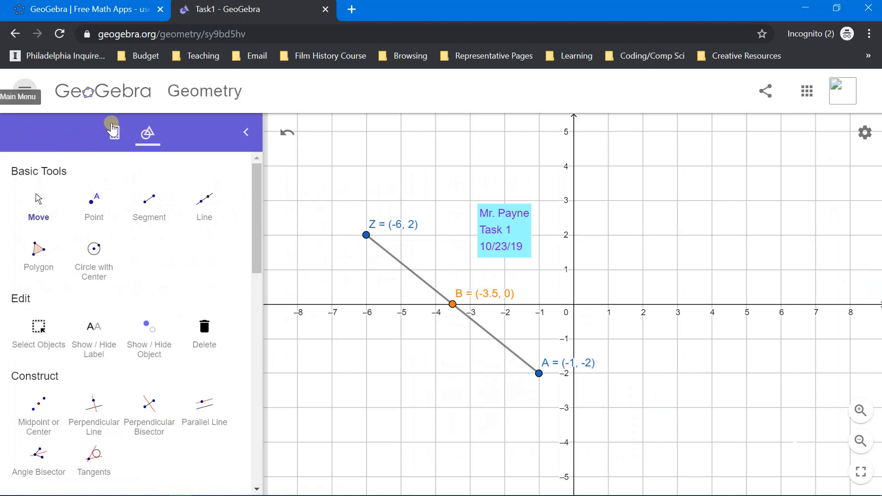
Step: Download the construction as a PNG picture named Task1.png, and view the exported image before closing it
left_click(24, 94)
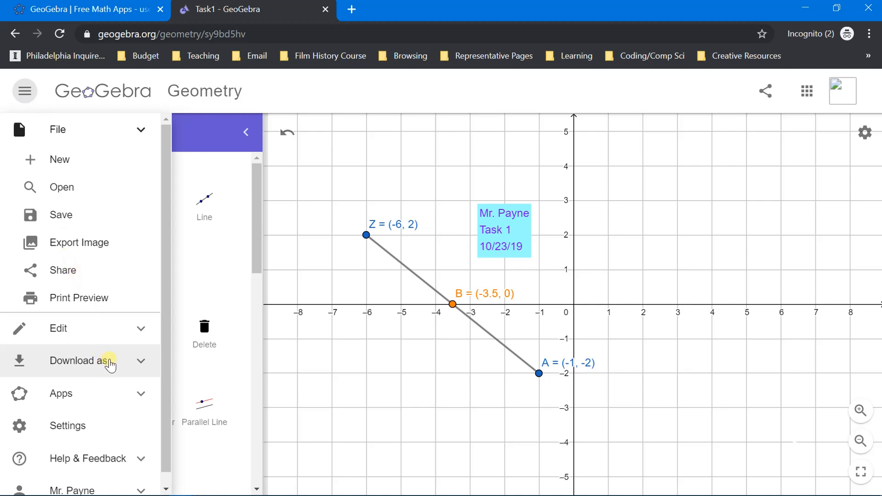
left_click(110, 364)
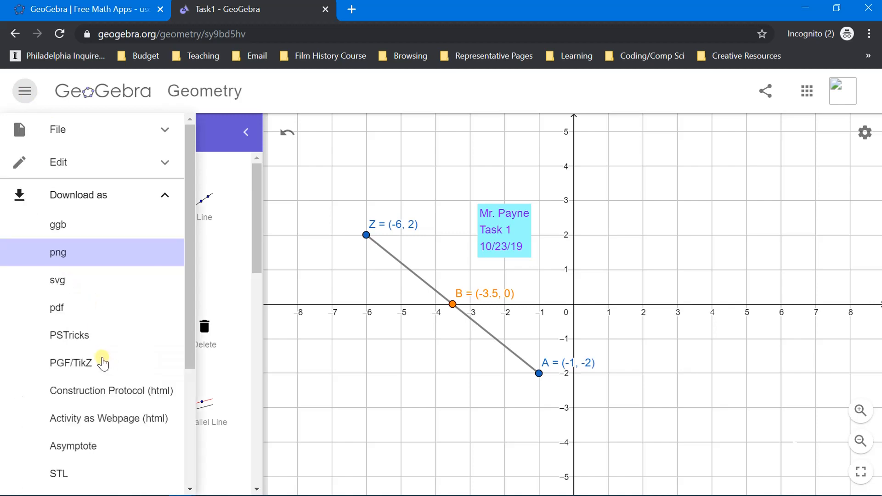
left_click(73, 255)
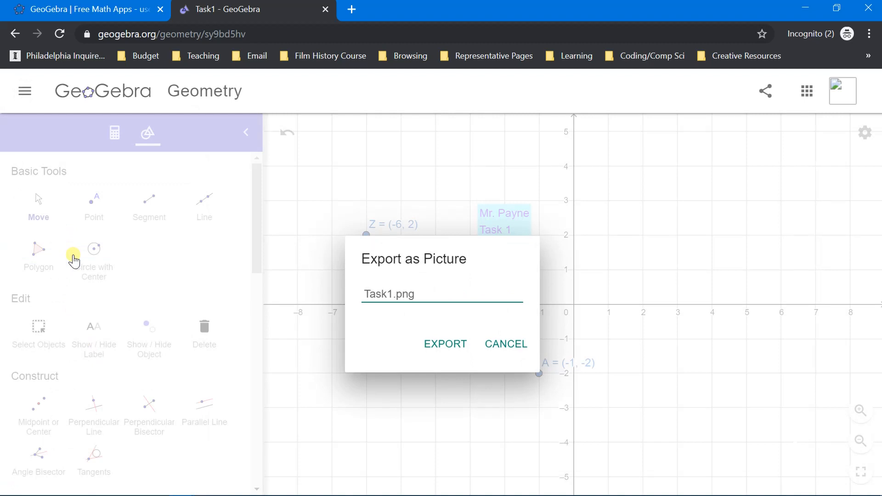
triple_click(365, 293)
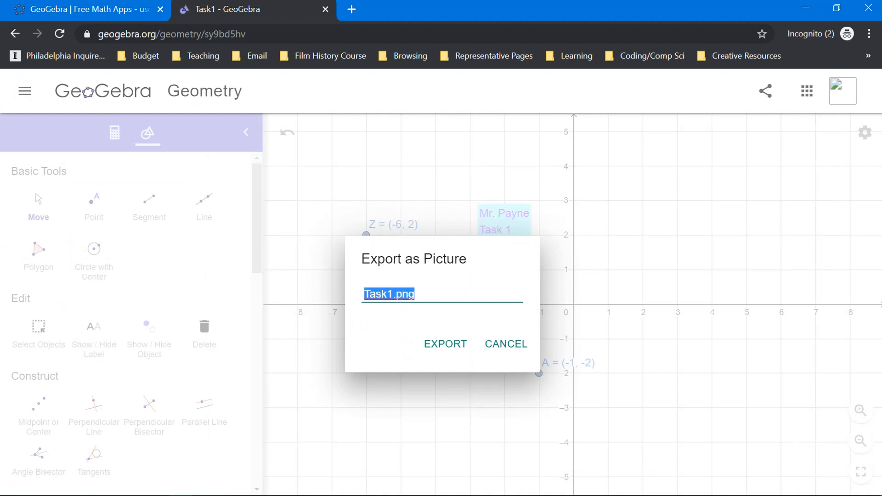
left_click(422, 292)
left_click(449, 351)
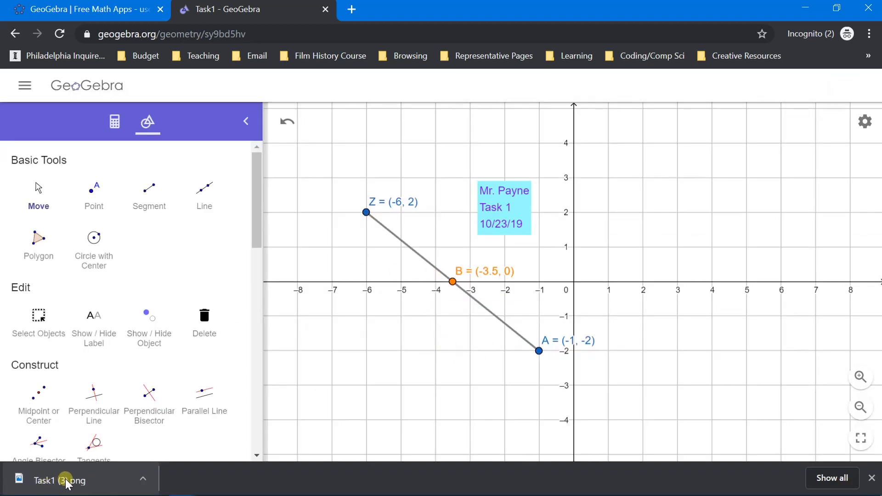
left_click(53, 482)
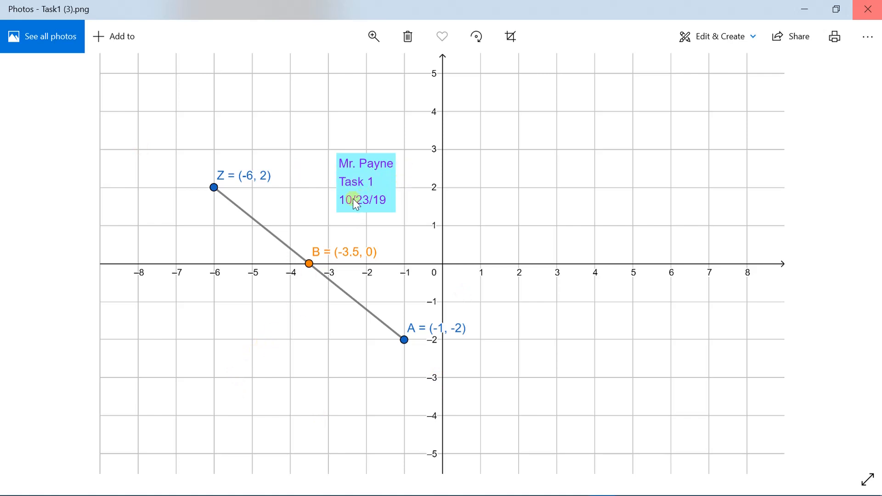
left_click(869, 10)
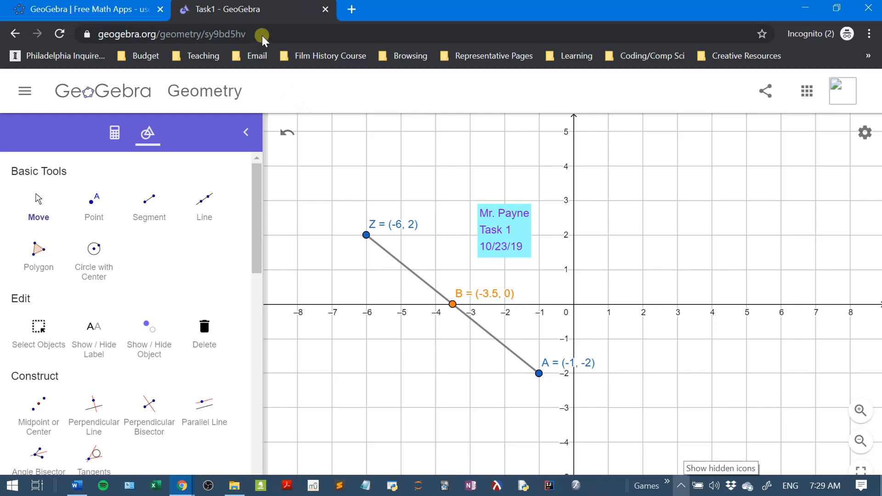
left_click(685, 486)
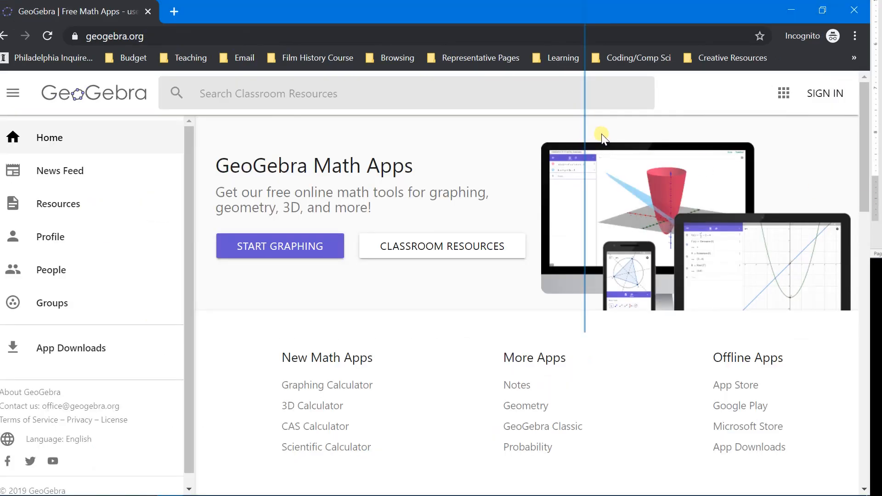
mouse_move(585, 494)
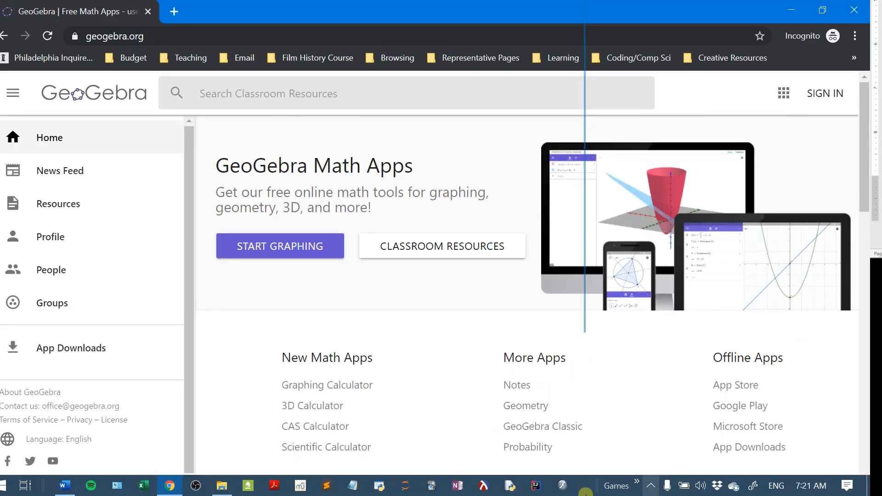
left_click(652, 486)
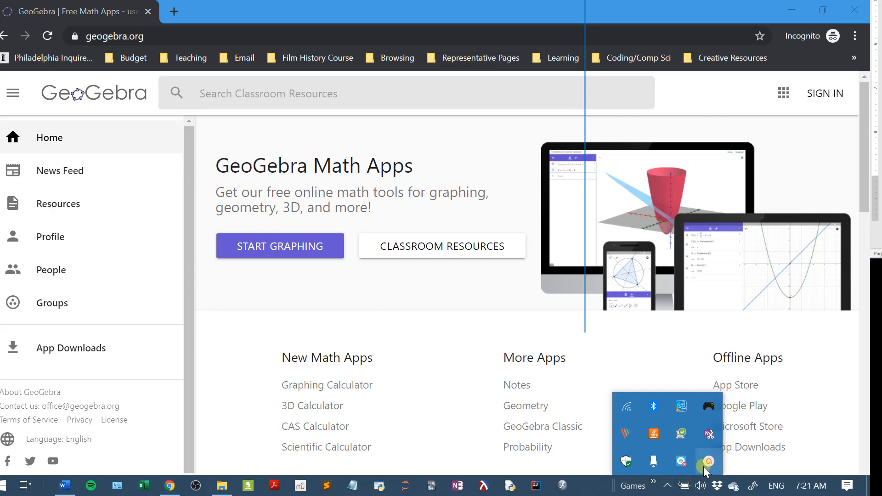